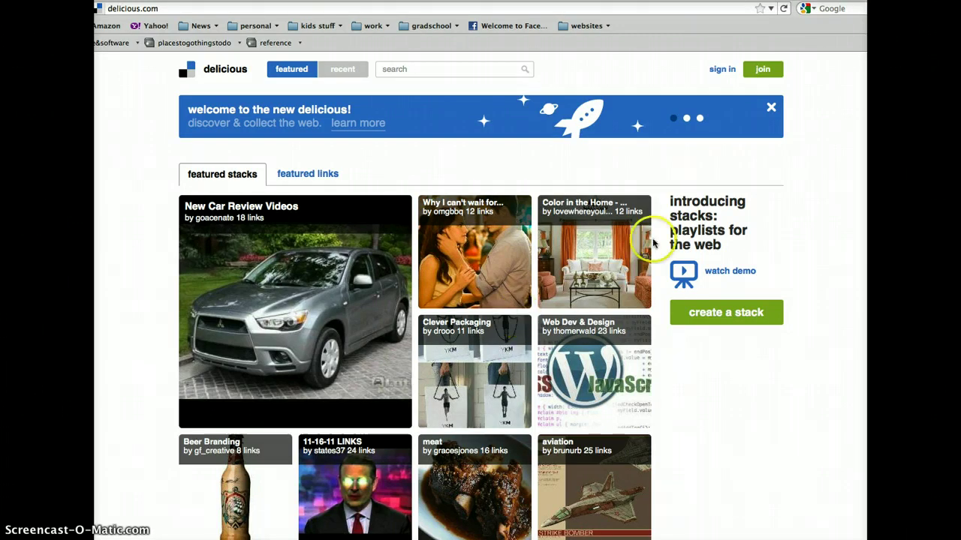
Step: Register a new account with a Delicious ID, password and e-mail, completing the captcha
{"action": "left_click", "coordinate": [762, 69]}
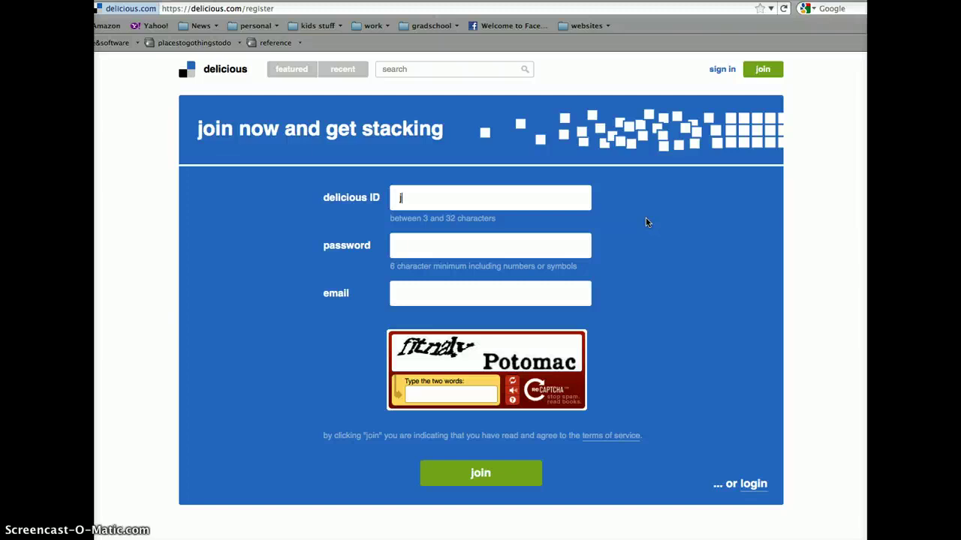
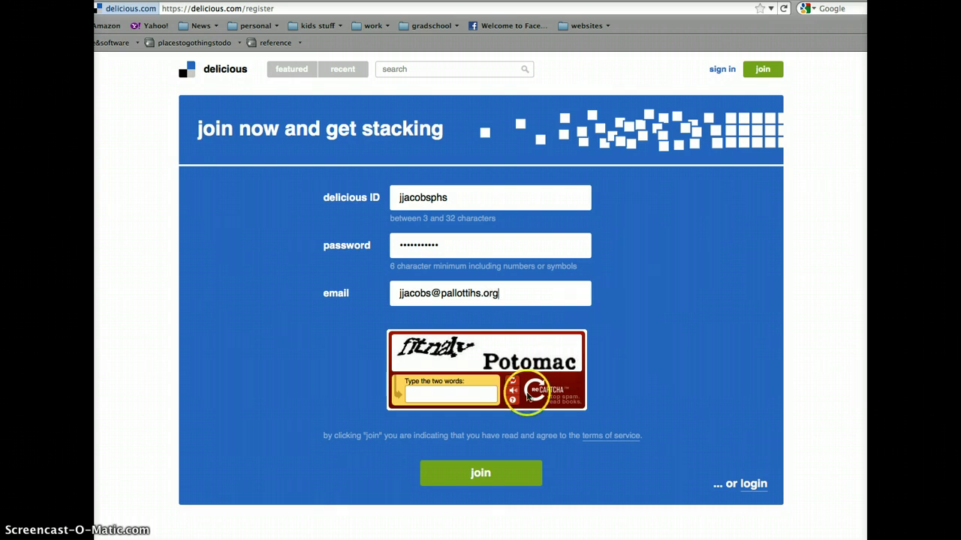
{"action": "left_click", "coordinate": [439, 396]}
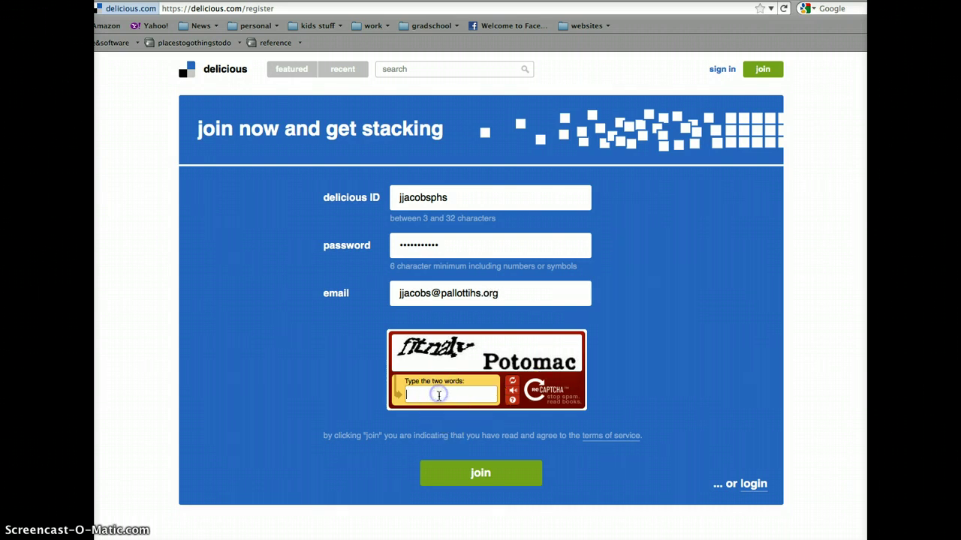
{"action": "left_click", "coordinate": [475, 479]}
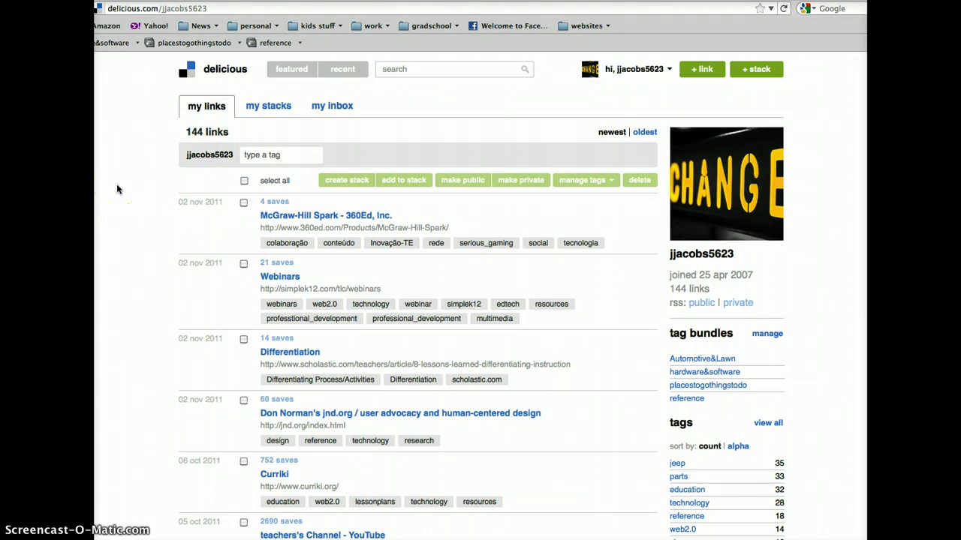
Step: Filter the 144 saved links by the education tag, leaving 33 matching links
{"action": "scroll", "coordinate": [116, 189], "scroll_direction": "down", "scroll_amount": 1}
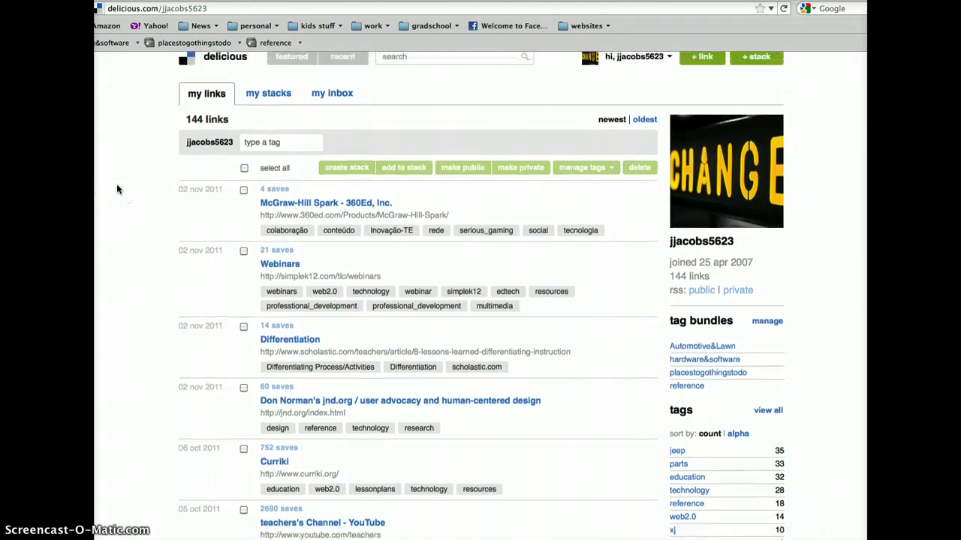
{"action": "scroll", "coordinate": [116, 189], "scroll_direction": "up", "scroll_amount": 1}
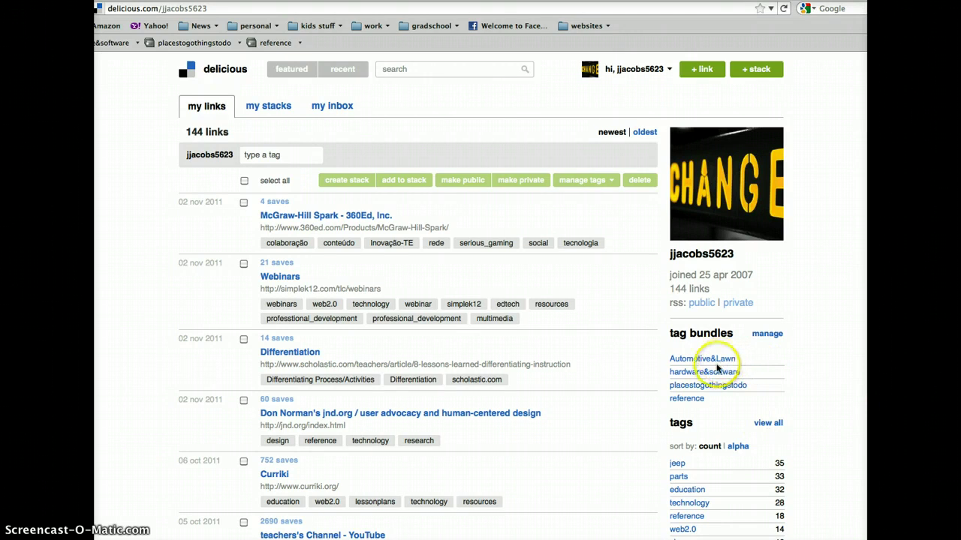
{"action": "scroll", "coordinate": [833, 357], "scroll_direction": "down", "scroll_amount": 2}
{"action": "scroll", "coordinate": [826, 364], "scroll_direction": "down", "scroll_amount": 5}
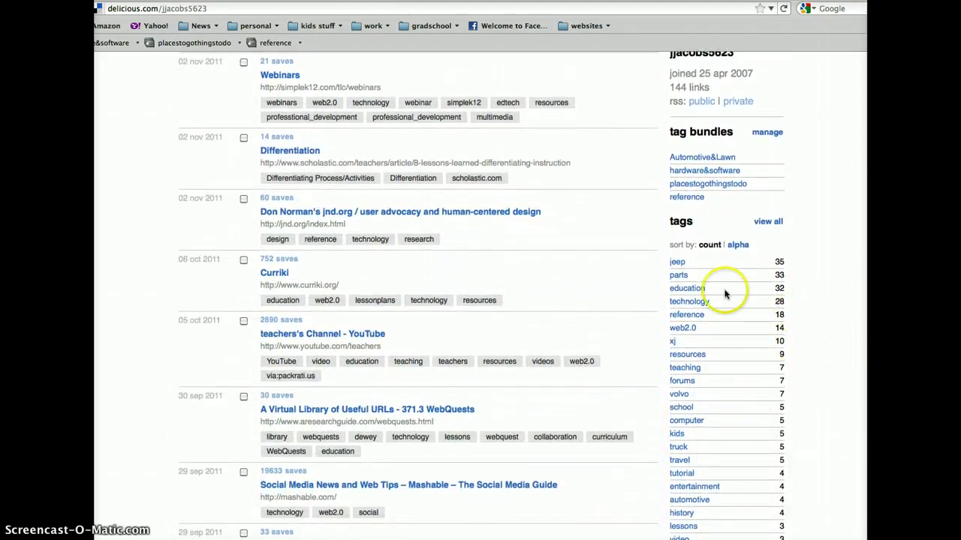
{"action": "left_click", "coordinate": [697, 291]}
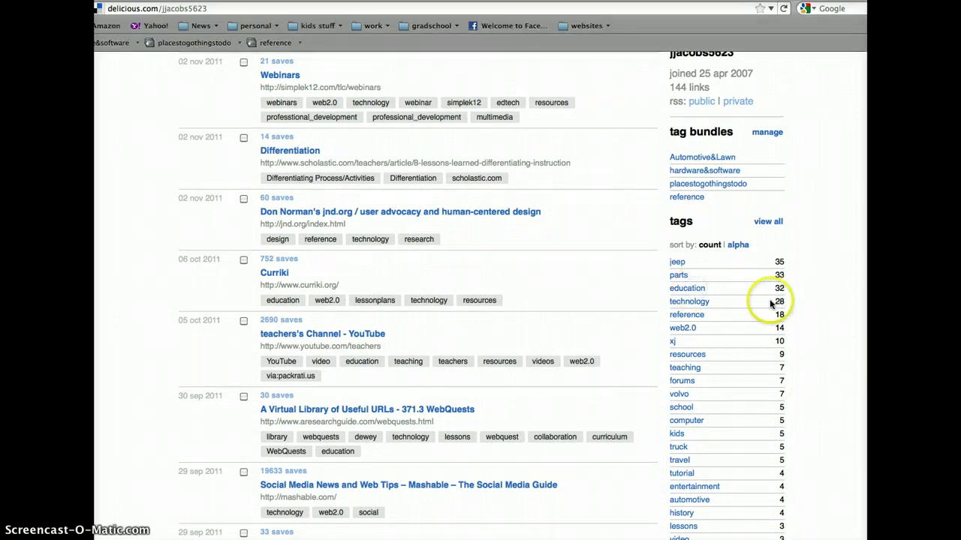
{"action": "left_click", "coordinate": [695, 290]}
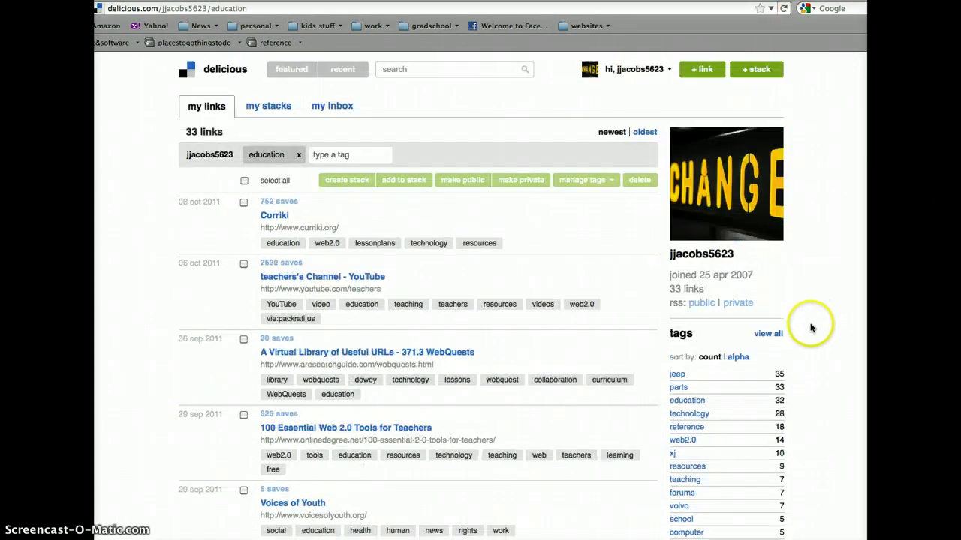
{"action": "scroll", "coordinate": [606, 370], "scroll_direction": "down", "scroll_amount": 2}
{"action": "scroll", "coordinate": [606, 369], "scroll_direction": "down", "scroll_amount": 2}
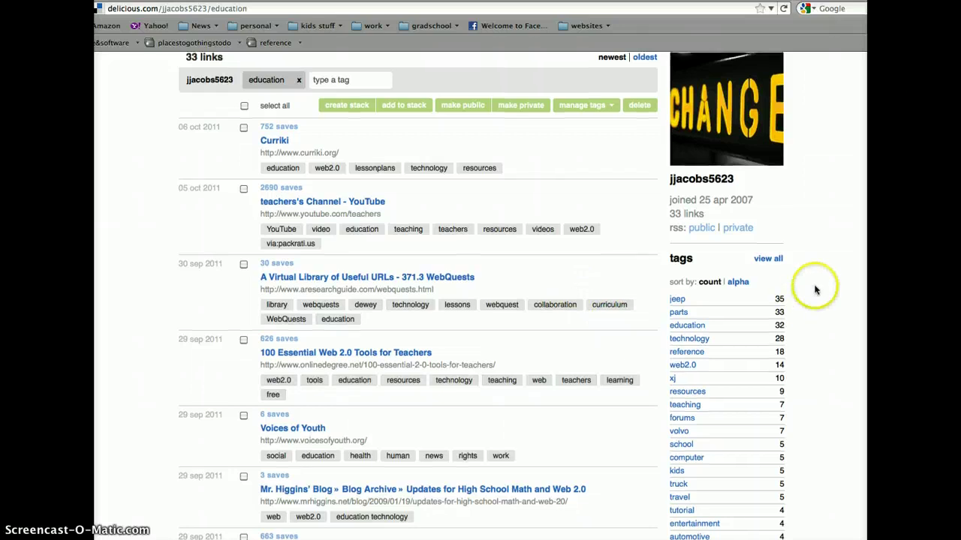
{"action": "scroll", "coordinate": [811, 279], "scroll_direction": "up", "scroll_amount": 2}
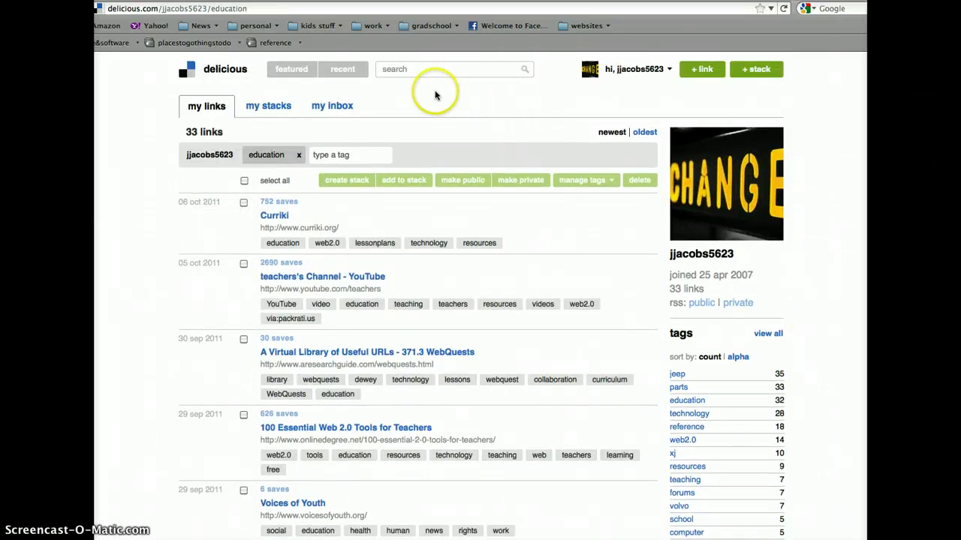
Step: Browse the featured stacks and featured links, then scroll through the recent links list
{"action": "left_click", "coordinate": [285, 71]}
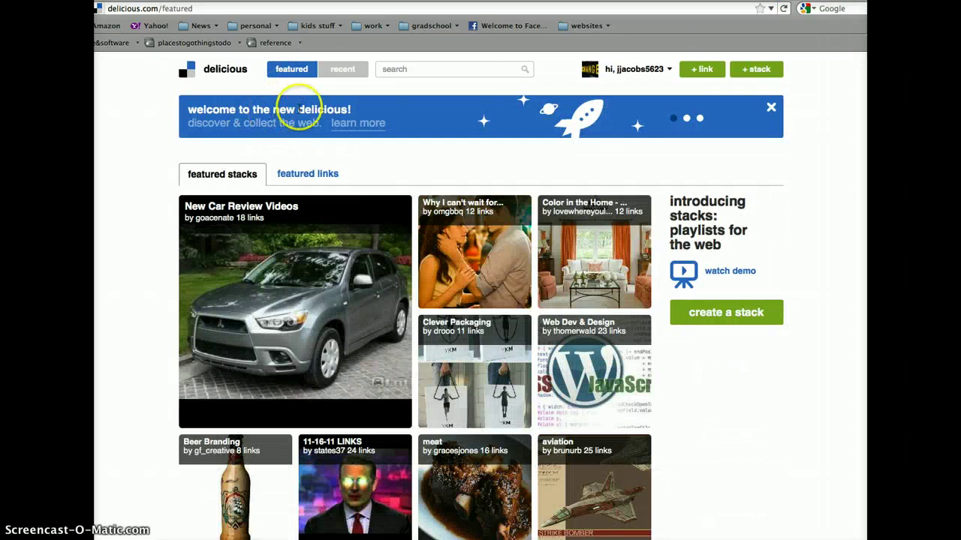
{"action": "left_click", "coordinate": [318, 174]}
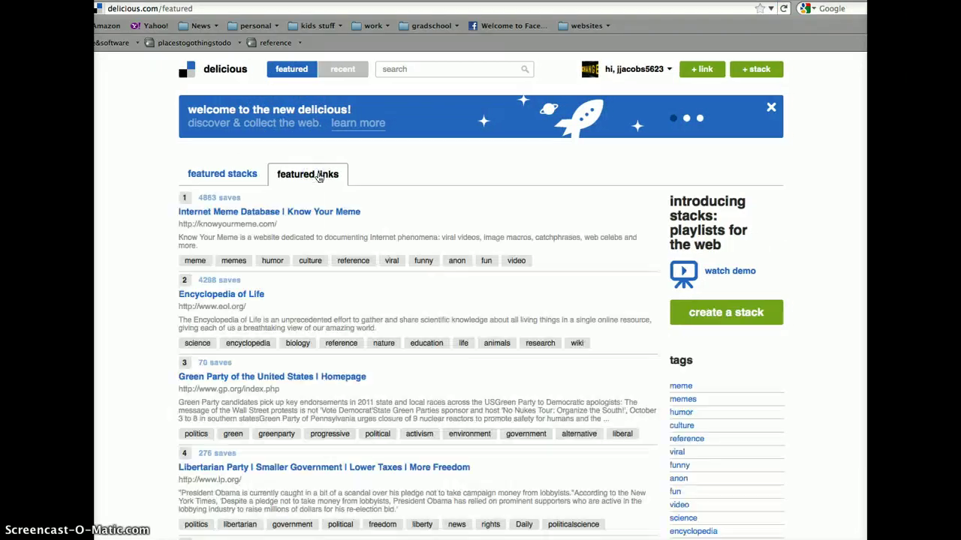
{"action": "left_click", "coordinate": [343, 70]}
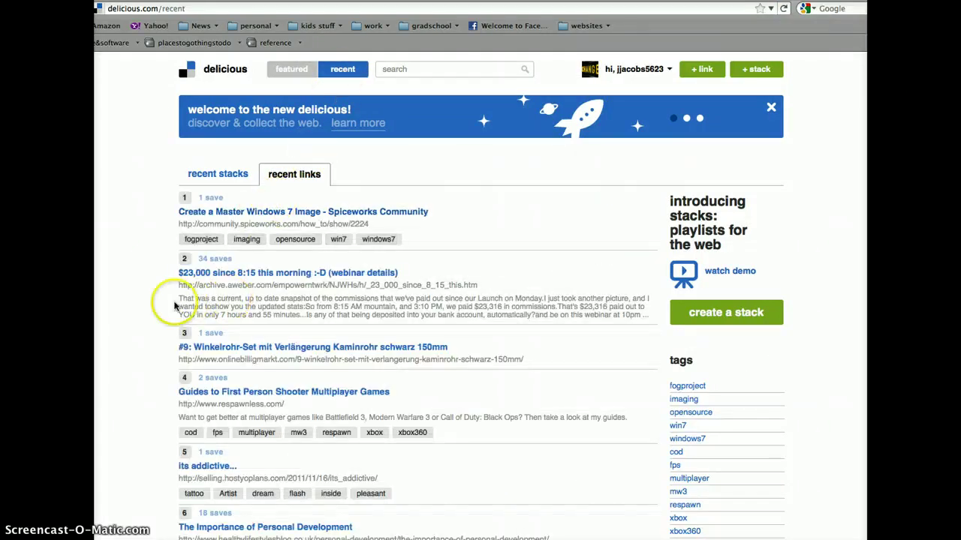
{"action": "scroll", "coordinate": [151, 317], "scroll_direction": "down", "scroll_amount": 2}
{"action": "scroll", "coordinate": [149, 321], "scroll_direction": "down", "scroll_amount": 1}
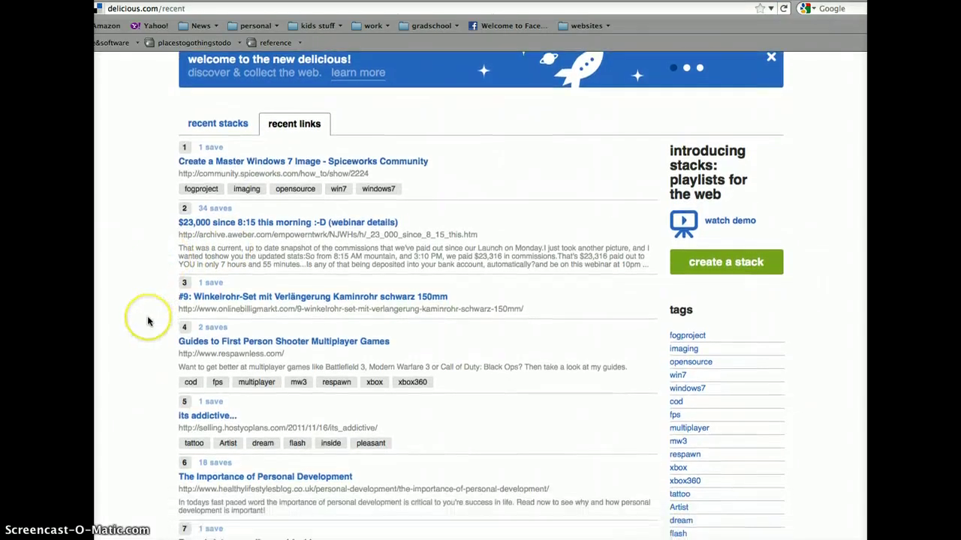
{"action": "scroll", "coordinate": [147, 315], "scroll_direction": "down", "scroll_amount": 1}
{"action": "scroll", "coordinate": [142, 300], "scroll_direction": "up", "scroll_amount": 4}
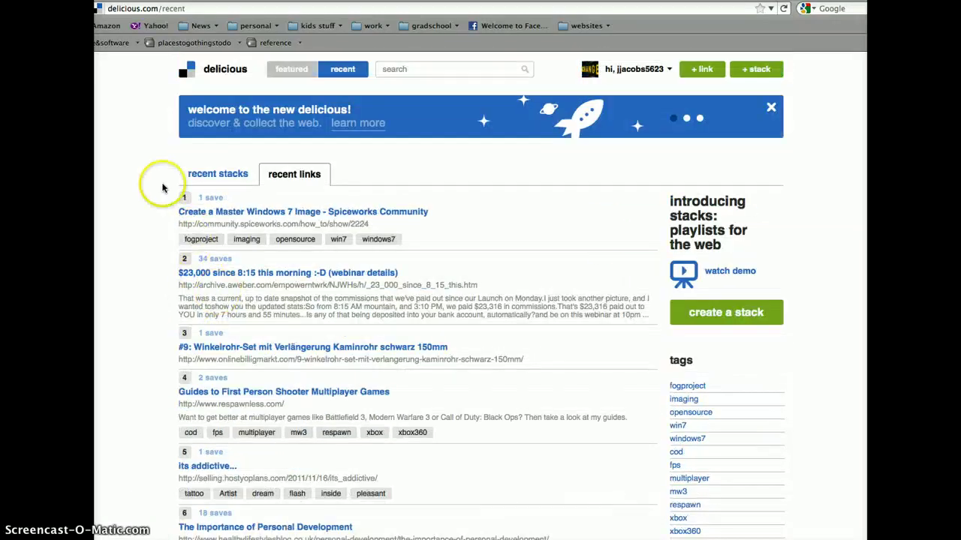
{"action": "left_click", "coordinate": [623, 69]}
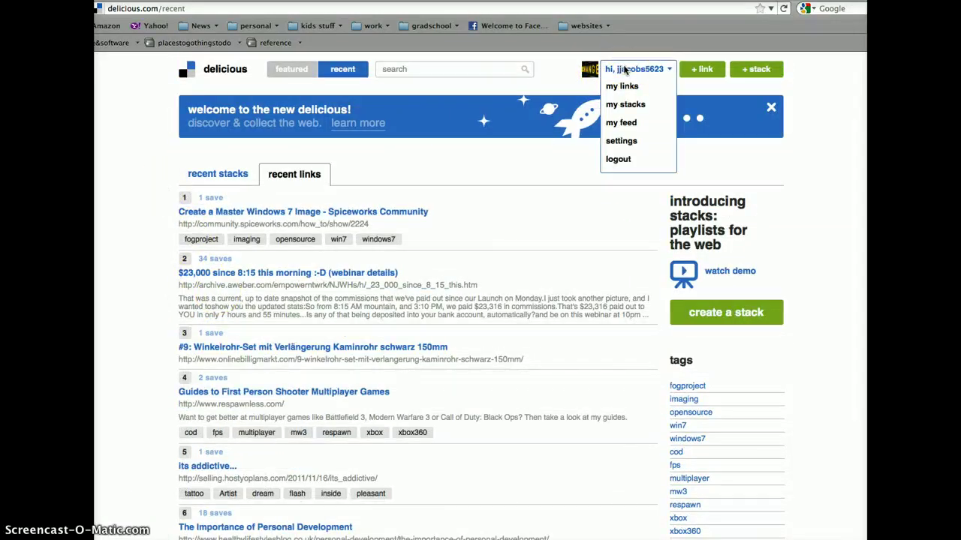
Step: Open the Professional Technology Development for Pallotti stack from My Stacks
{"action": "left_click", "coordinate": [625, 72]}
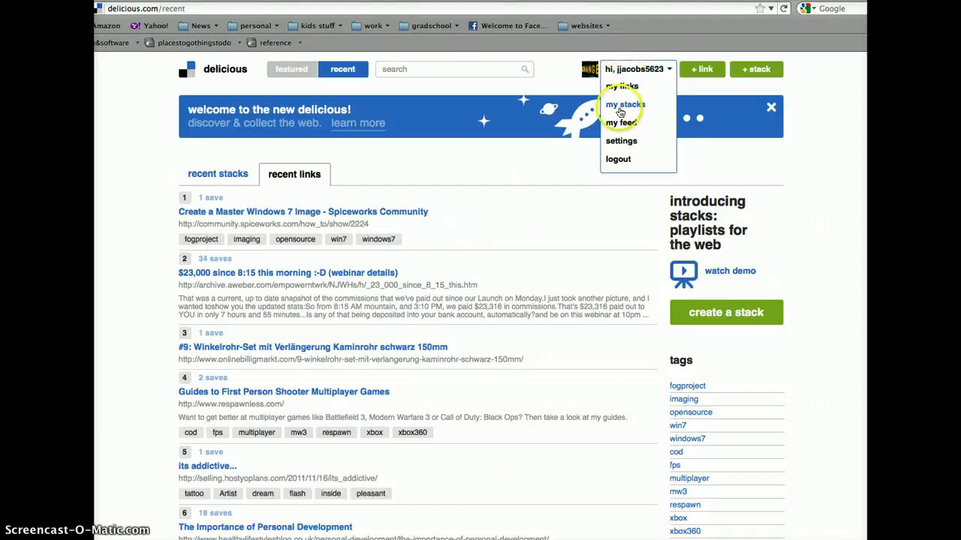
{"action": "left_click", "coordinate": [621, 105]}
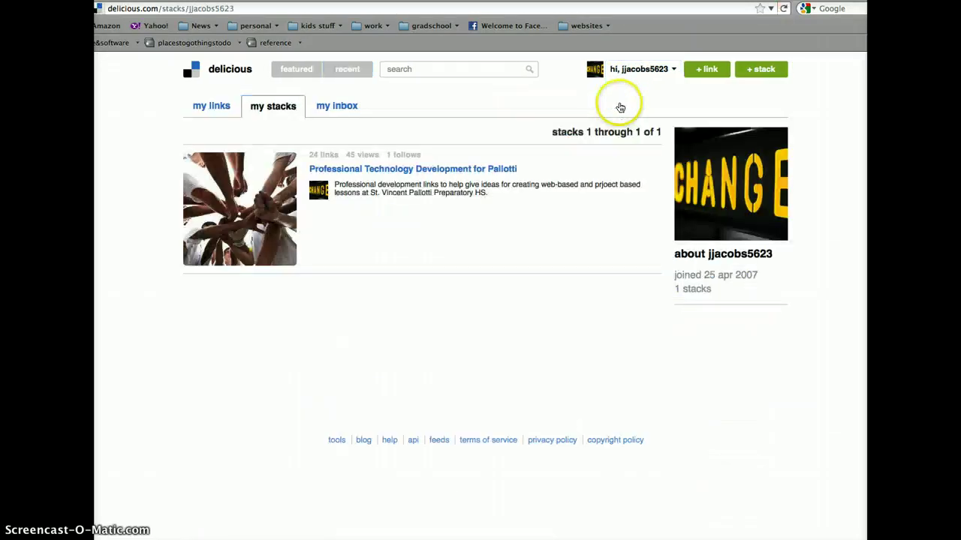
{"action": "left_click", "coordinate": [234, 215]}
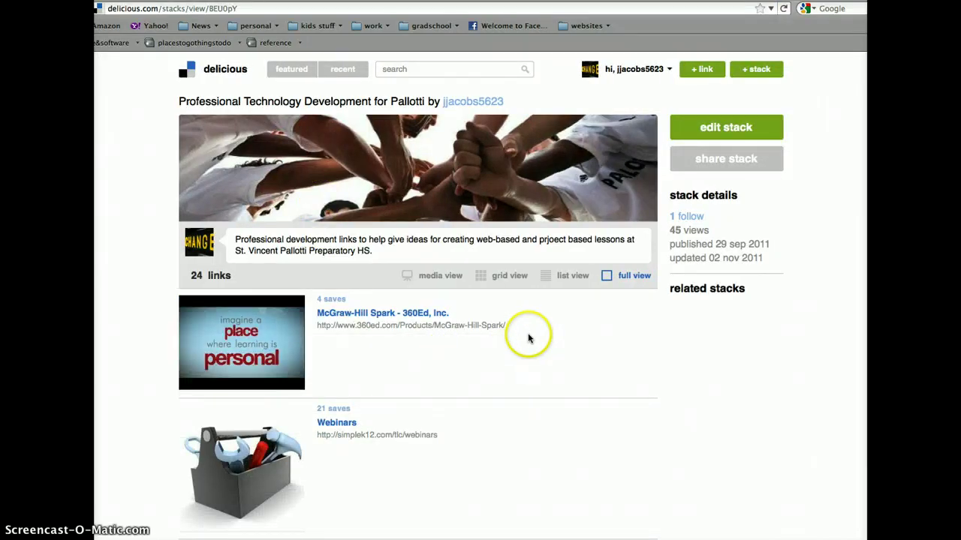
Step: Switch the stack's 24 links to grid view and scroll through all the tiles
{"action": "left_click", "coordinate": [480, 277]}
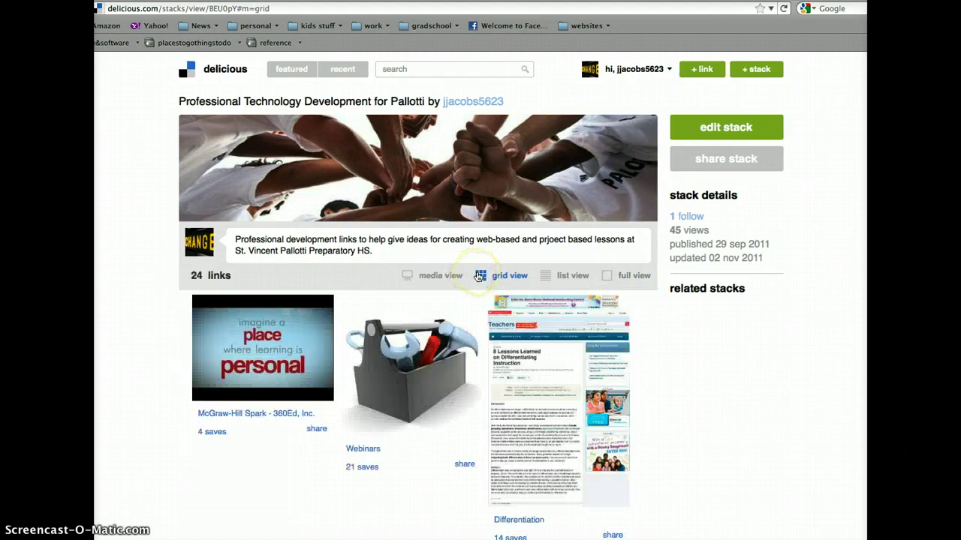
{"action": "scroll", "coordinate": [530, 359], "scroll_direction": "down", "scroll_amount": 1}
{"action": "scroll", "coordinate": [659, 394], "scroll_direction": "down", "scroll_amount": 5}
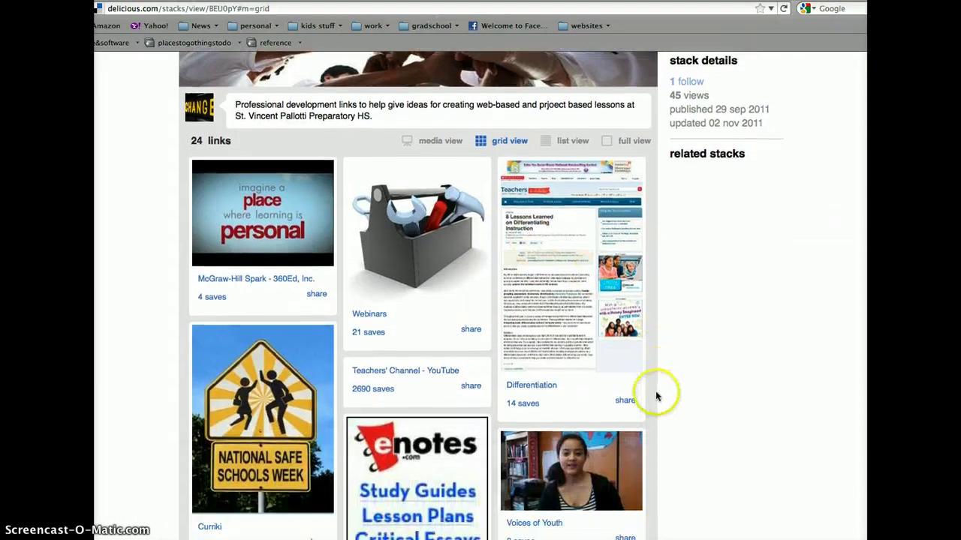
{"action": "scroll", "coordinate": [655, 392], "scroll_direction": "down", "scroll_amount": 6}
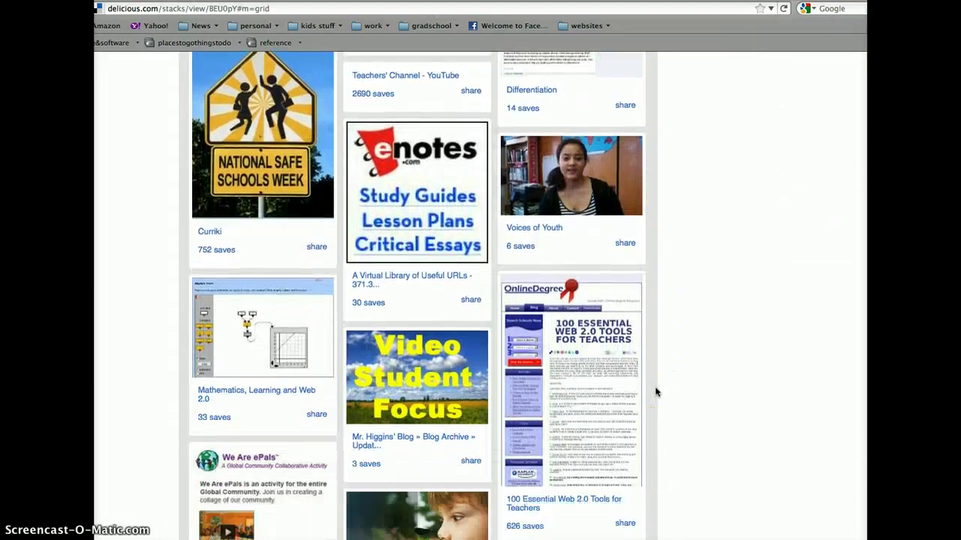
{"action": "scroll", "coordinate": [655, 392], "scroll_direction": "down", "scroll_amount": 3}
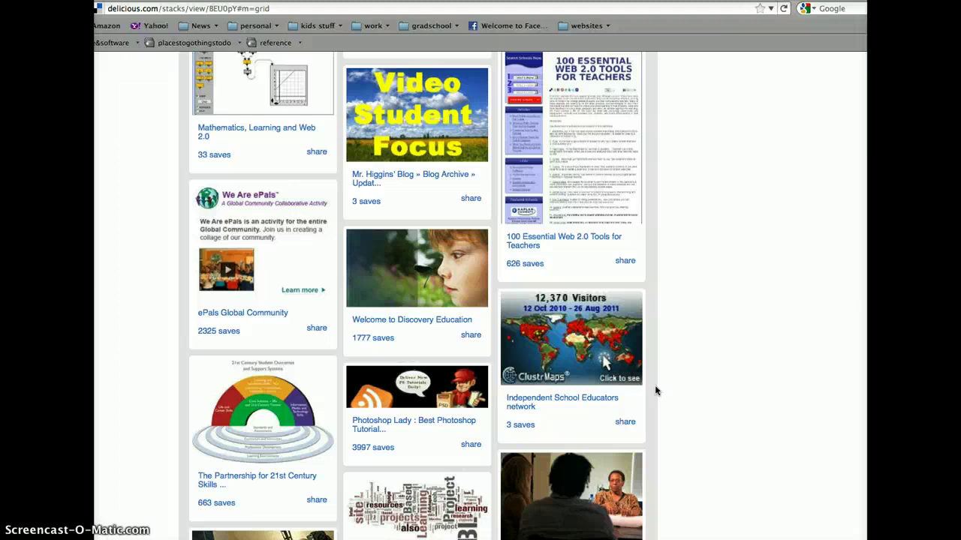
{"action": "scroll", "coordinate": [647, 379], "scroll_direction": "down", "scroll_amount": 6}
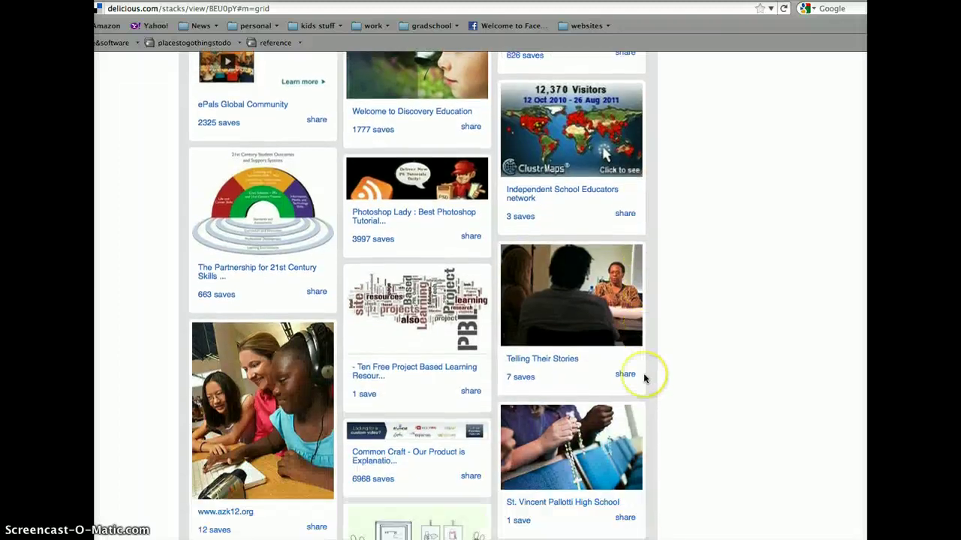
{"action": "scroll", "coordinate": [643, 379], "scroll_direction": "down", "scroll_amount": 5}
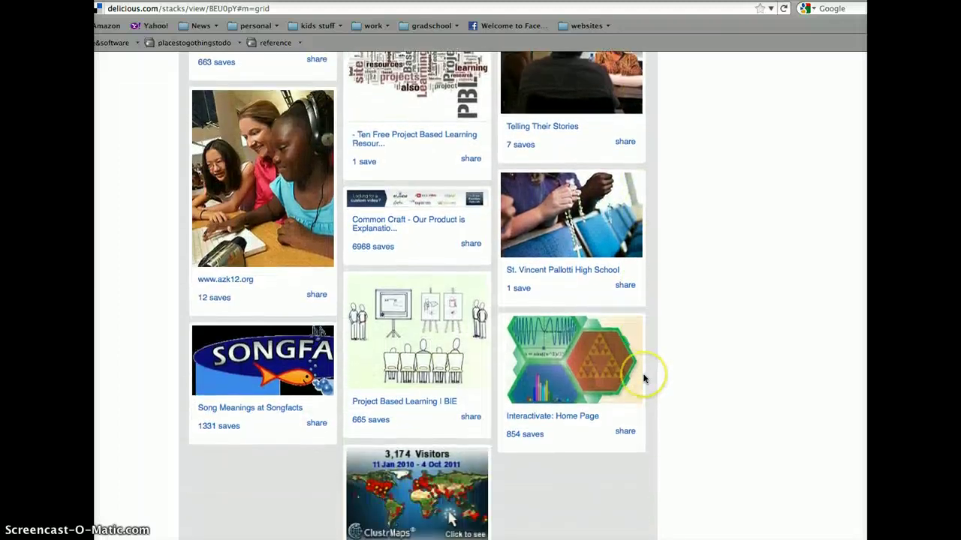
{"action": "scroll", "coordinate": [642, 379], "scroll_direction": "up", "scroll_amount": 12}
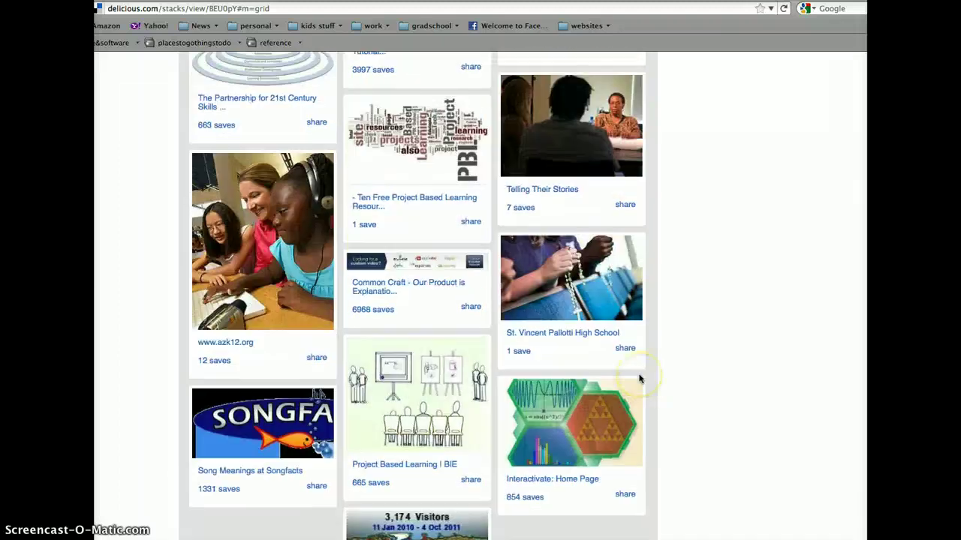
{"action": "scroll", "coordinate": [639, 379], "scroll_direction": "up", "scroll_amount": 8}
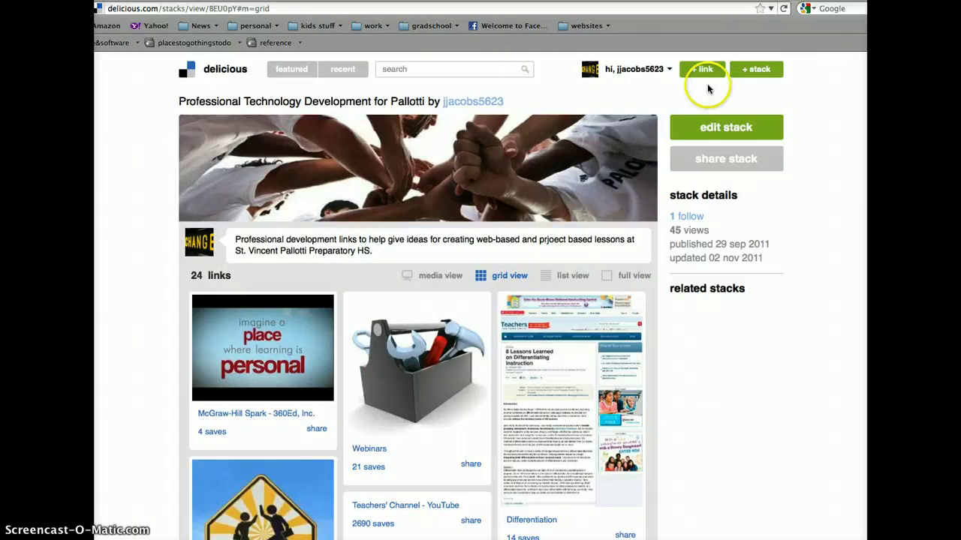
{"action": "left_click", "coordinate": [656, 69]}
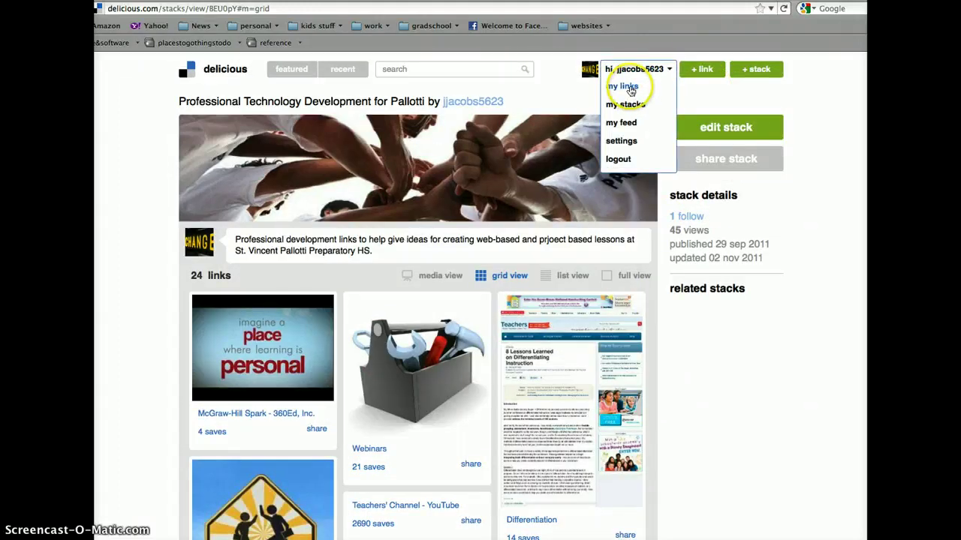
Step: Open My Feed and scroll through the recent links from the Amazing websites stack
{"action": "left_click", "coordinate": [623, 124]}
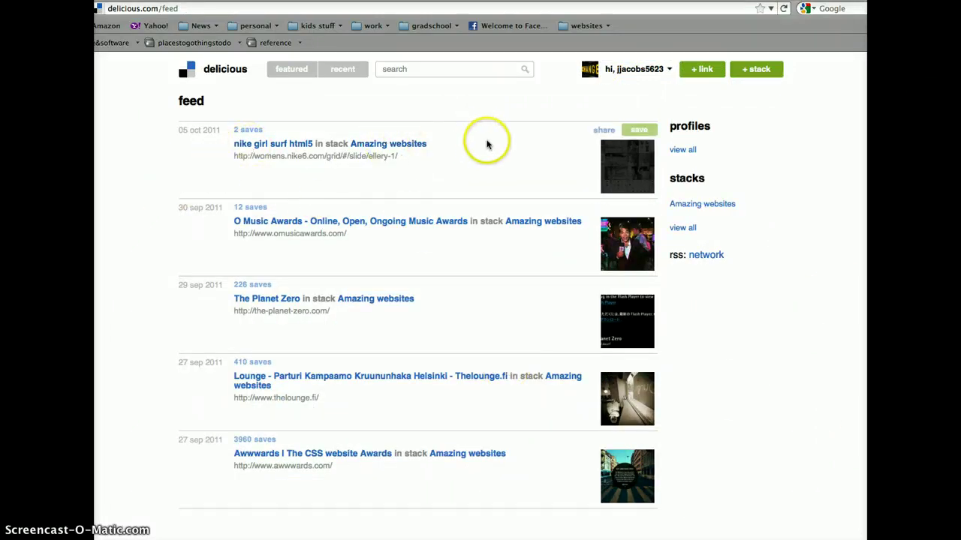
{"action": "scroll", "coordinate": [487, 147], "scroll_direction": "down", "scroll_amount": 1}
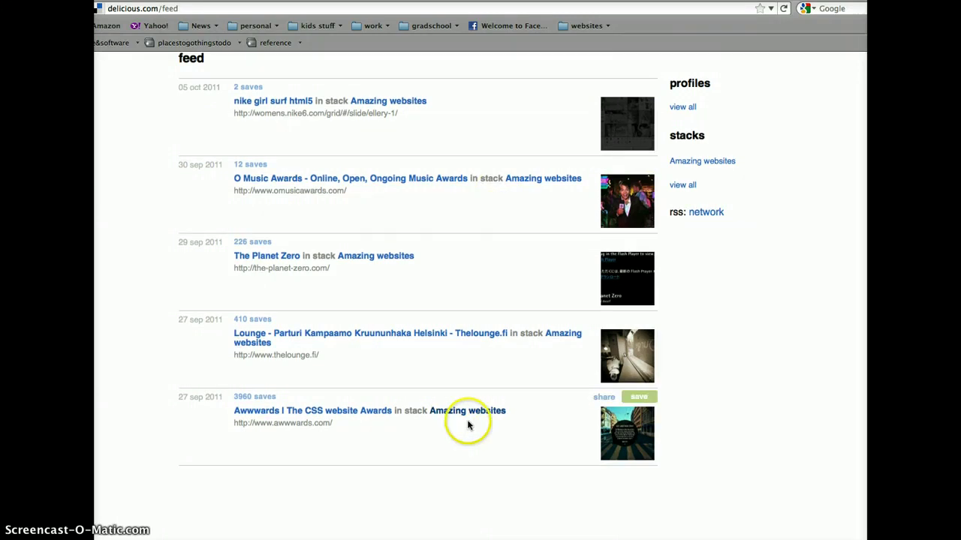
{"action": "scroll", "coordinate": [481, 416], "scroll_direction": "up", "scroll_amount": 1}
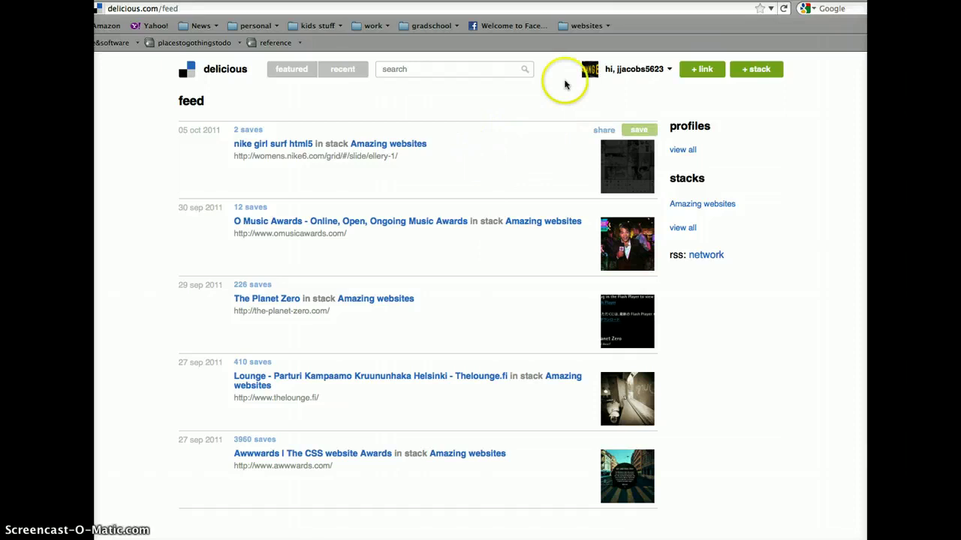
Step: Open Settings and review the profile picture, password, @d.me and account e-mail sections
{"action": "left_click", "coordinate": [647, 70]}
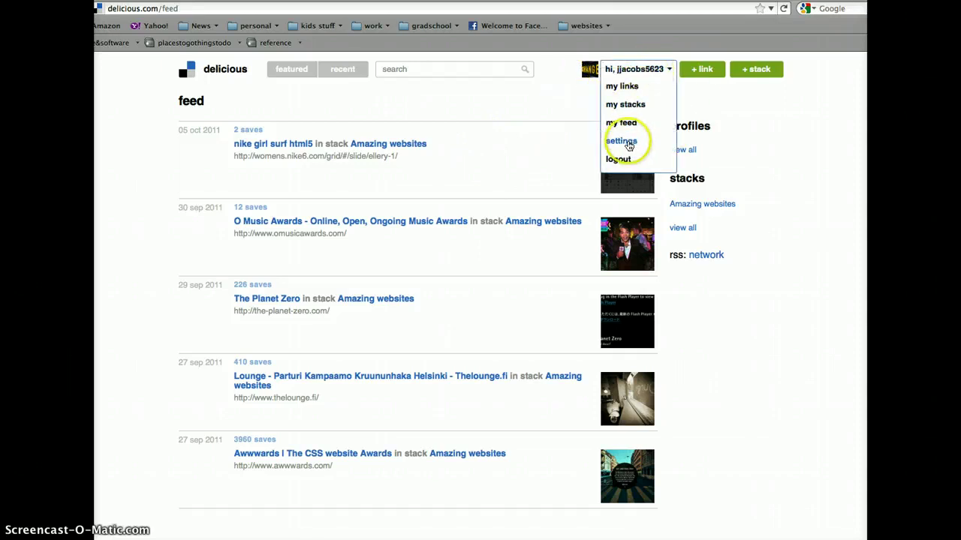
{"action": "left_click", "coordinate": [626, 141]}
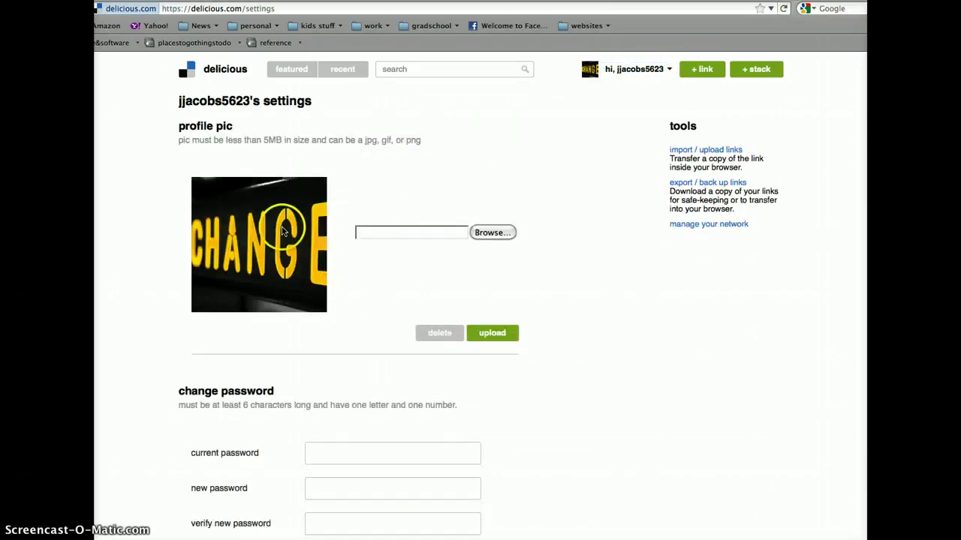
{"action": "scroll", "coordinate": [278, 263], "scroll_direction": "down", "scroll_amount": 10}
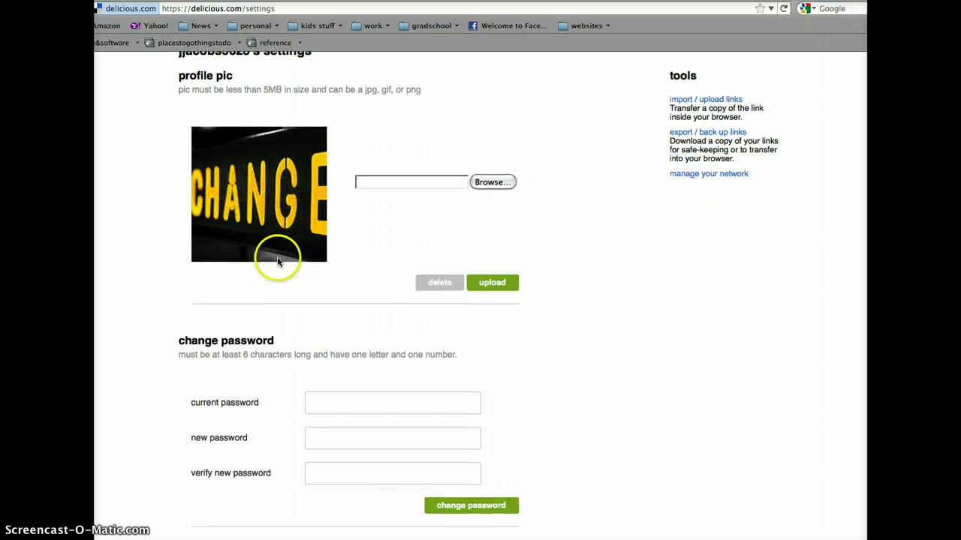
{"action": "scroll", "coordinate": [271, 271], "scroll_direction": "down", "scroll_amount": 2}
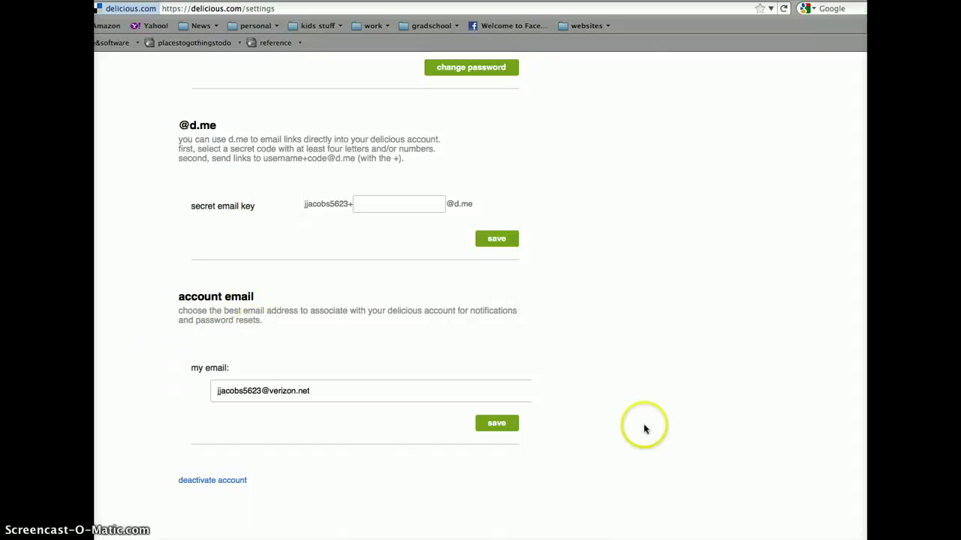
{"action": "scroll", "coordinate": [616, 388], "scroll_direction": "up", "scroll_amount": 3}
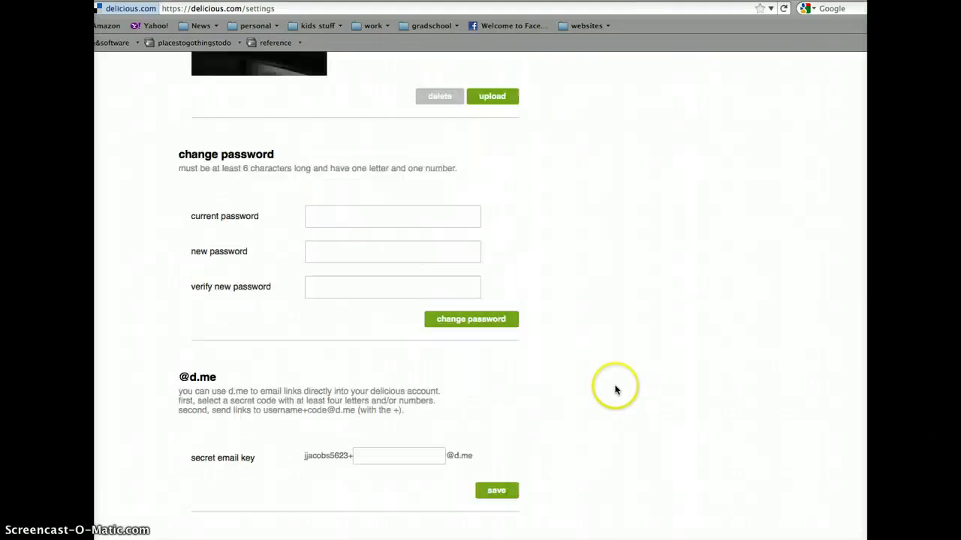
{"action": "scroll", "coordinate": [615, 388], "scroll_direction": "down", "scroll_amount": 3}
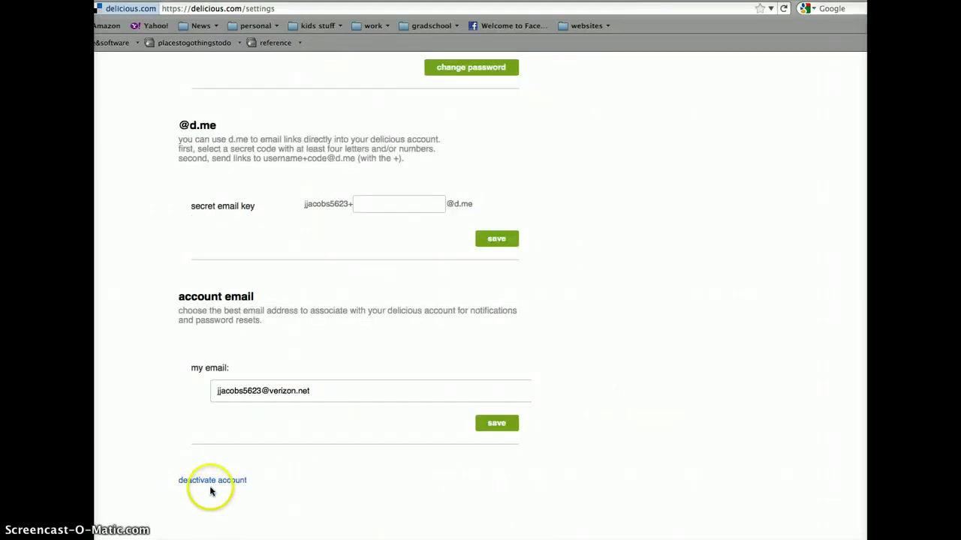
{"action": "scroll", "coordinate": [683, 161], "scroll_direction": "up", "scroll_amount": 10}
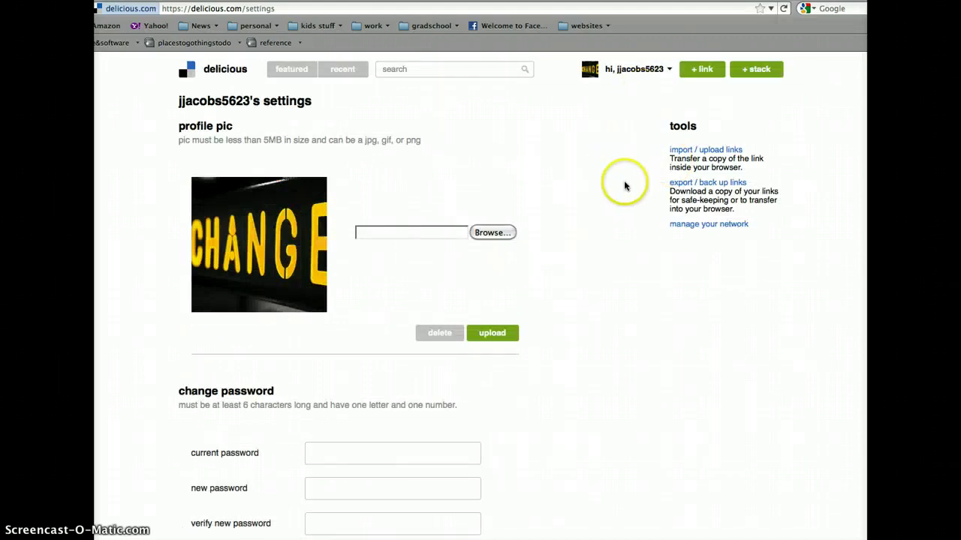
{"action": "left_click", "coordinate": [650, 69]}
{"action": "left_click", "coordinate": [701, 69]}
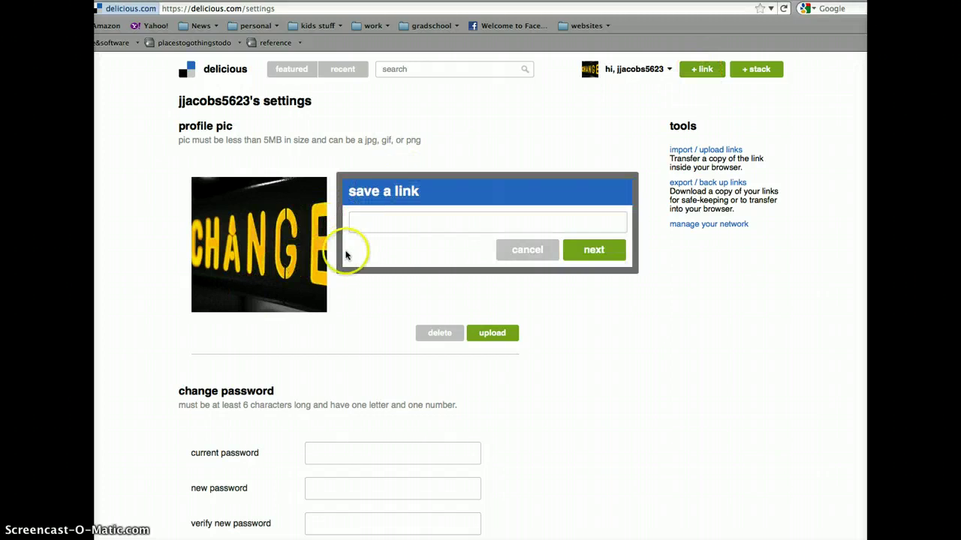
{"action": "left_click", "coordinate": [284, 7]}
{"action": "key", "text": "super+c"}
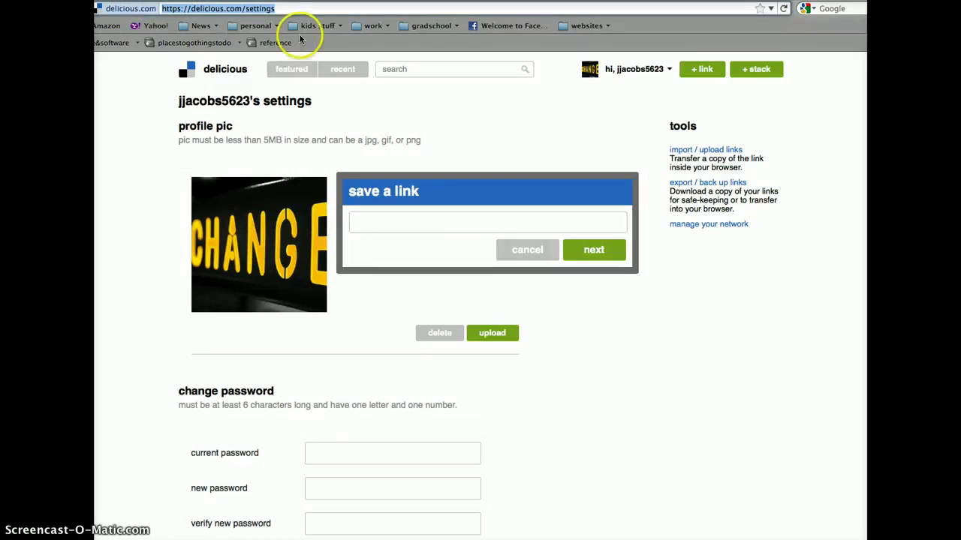
{"action": "left_click", "coordinate": [373, 228]}
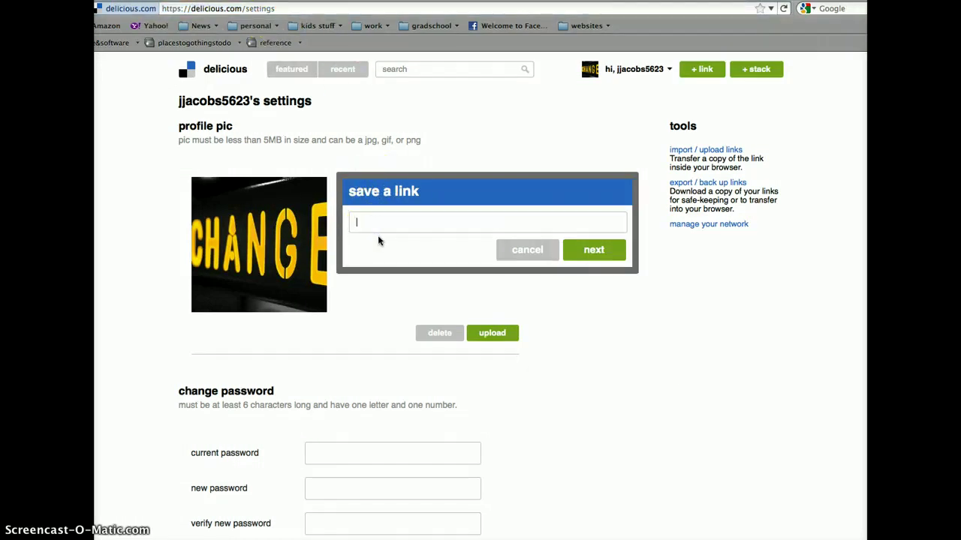
{"action": "key", "text": "super+v"}
{"action": "left_click", "coordinate": [378, 225]}
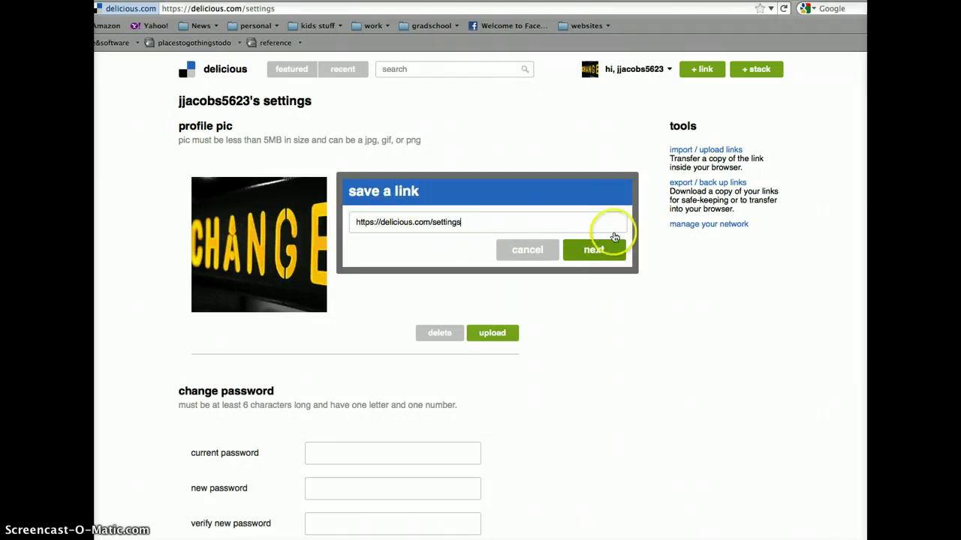
{"action": "left_click", "coordinate": [534, 251]}
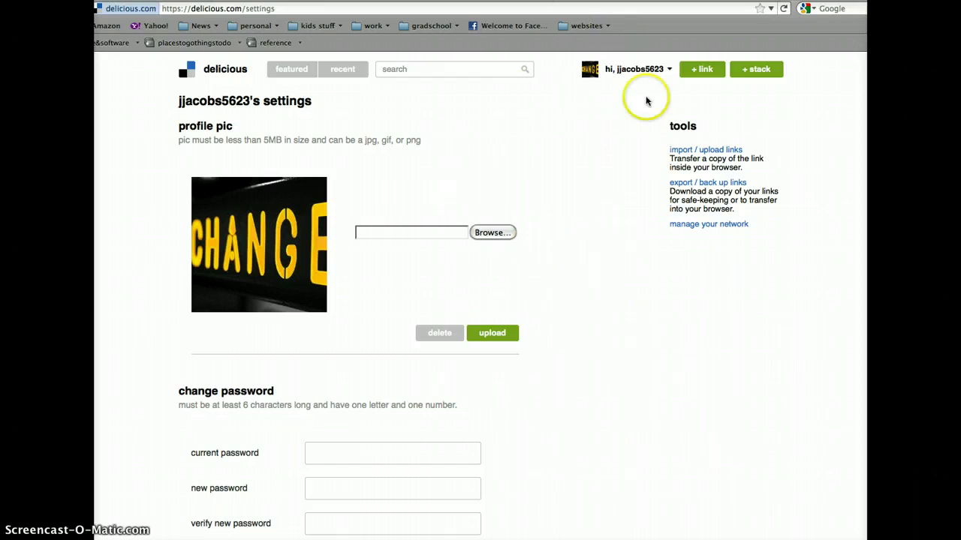
Step: Start a new stack, close the dialog unfinished, and go to My Stacks
{"action": "left_click", "coordinate": [749, 71]}
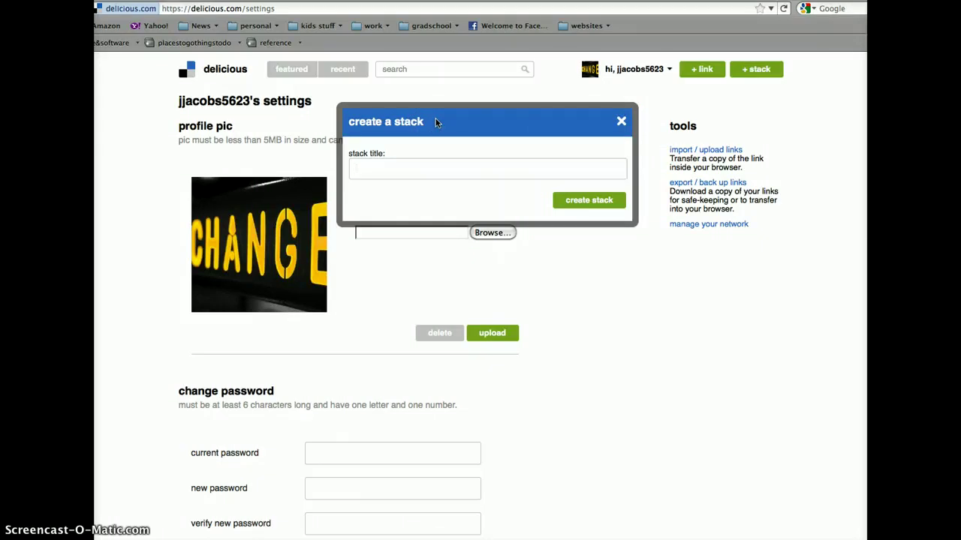
{"action": "left_click", "coordinate": [619, 124]}
{"action": "left_click", "coordinate": [637, 69]}
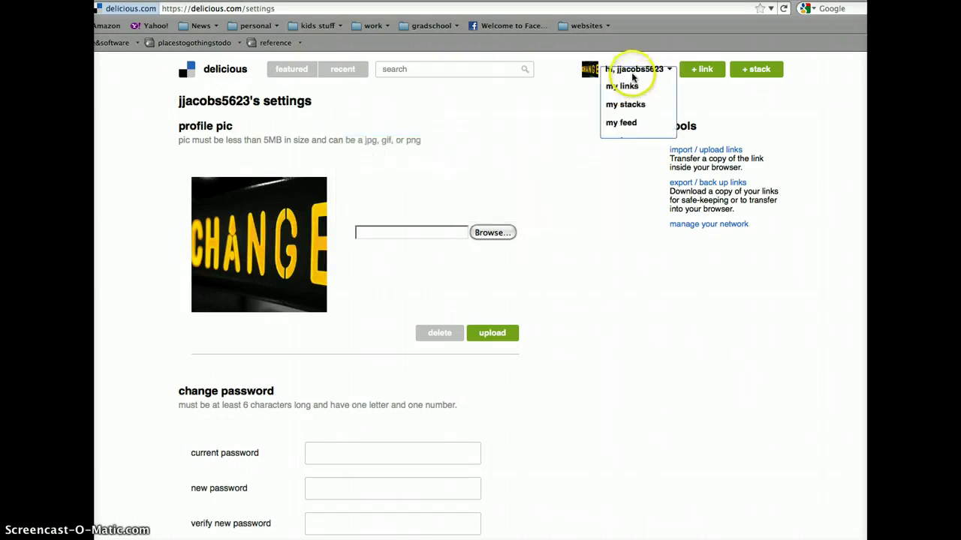
{"action": "left_click", "coordinate": [627, 105]}
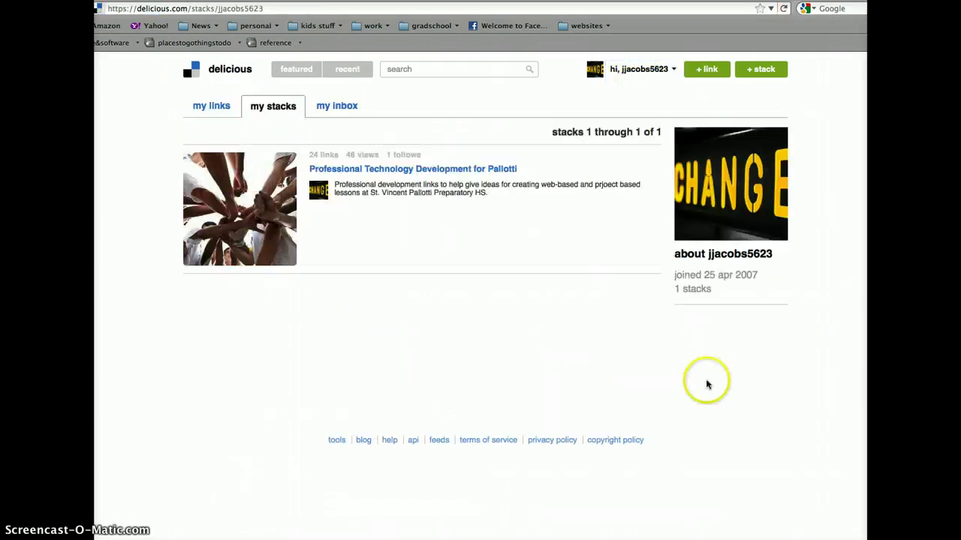
Step: Open the Pallotti stack in grid view and scroll through its 24 link tiles
{"action": "left_click", "coordinate": [249, 222]}
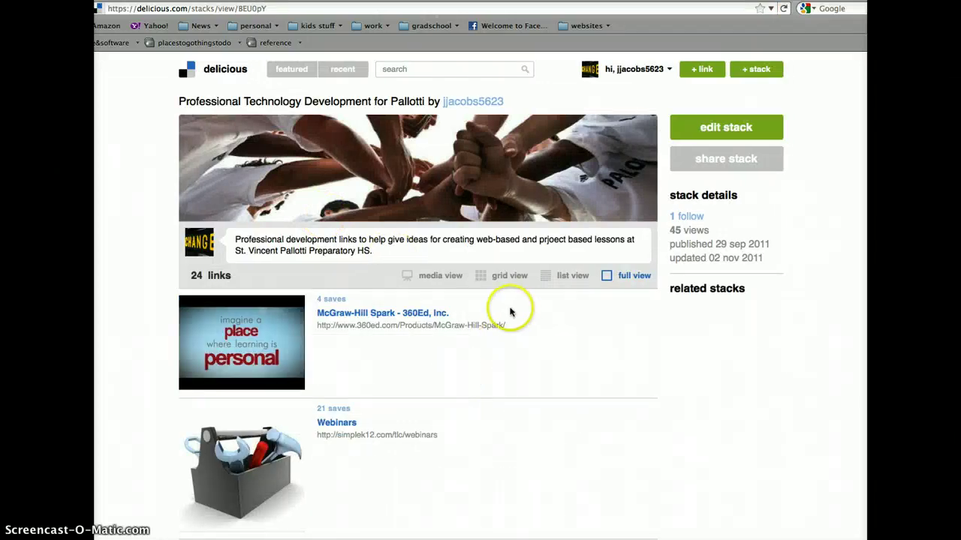
{"action": "left_click", "coordinate": [497, 277]}
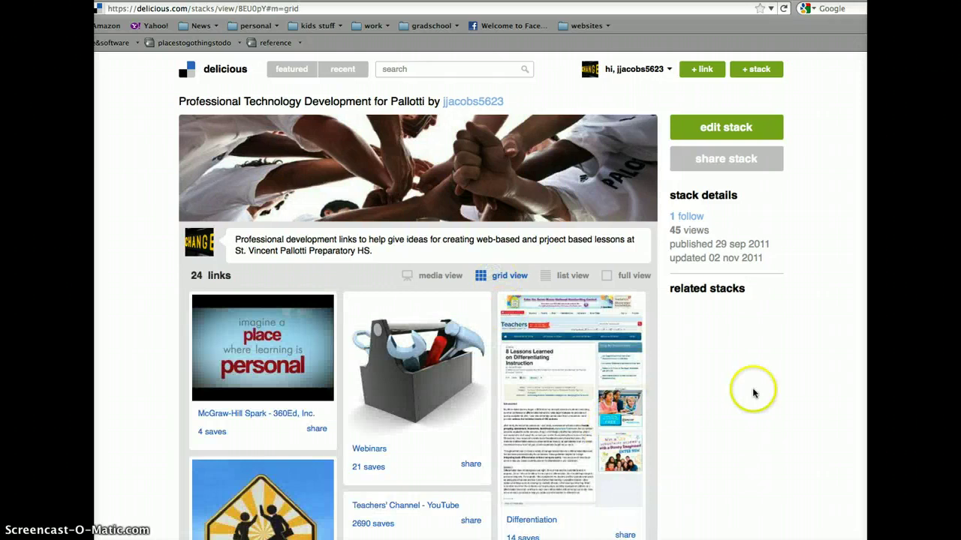
{"action": "scroll", "coordinate": [742, 397], "scroll_direction": "down", "scroll_amount": 3}
{"action": "scroll", "coordinate": [742, 398], "scroll_direction": "down", "scroll_amount": 2}
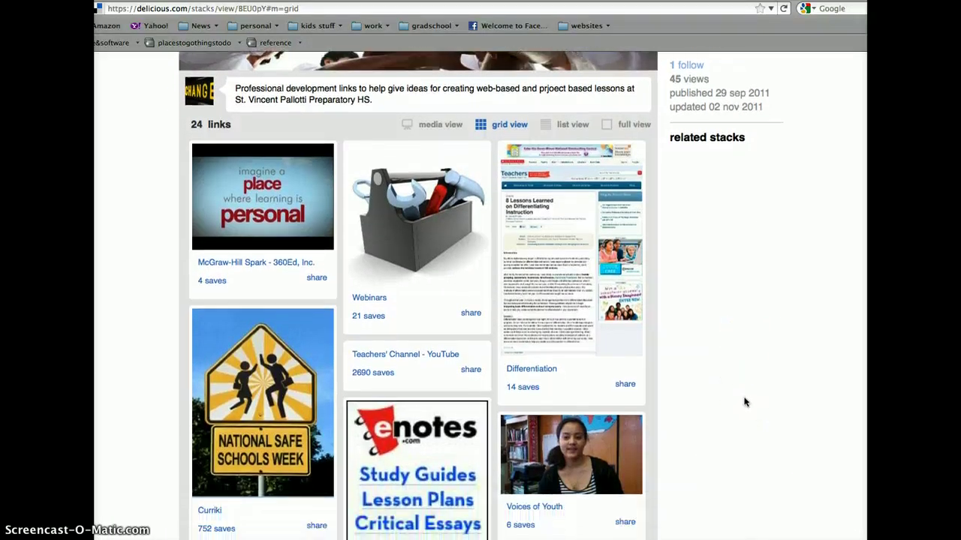
{"action": "scroll", "coordinate": [745, 402], "scroll_direction": "down", "scroll_amount": 5}
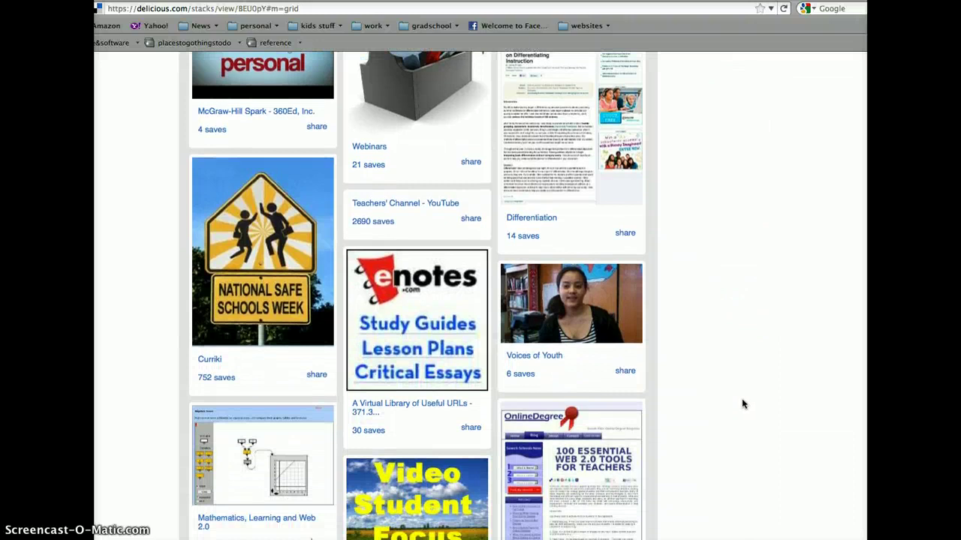
{"action": "scroll", "coordinate": [741, 397], "scroll_direction": "up", "scroll_amount": 6}
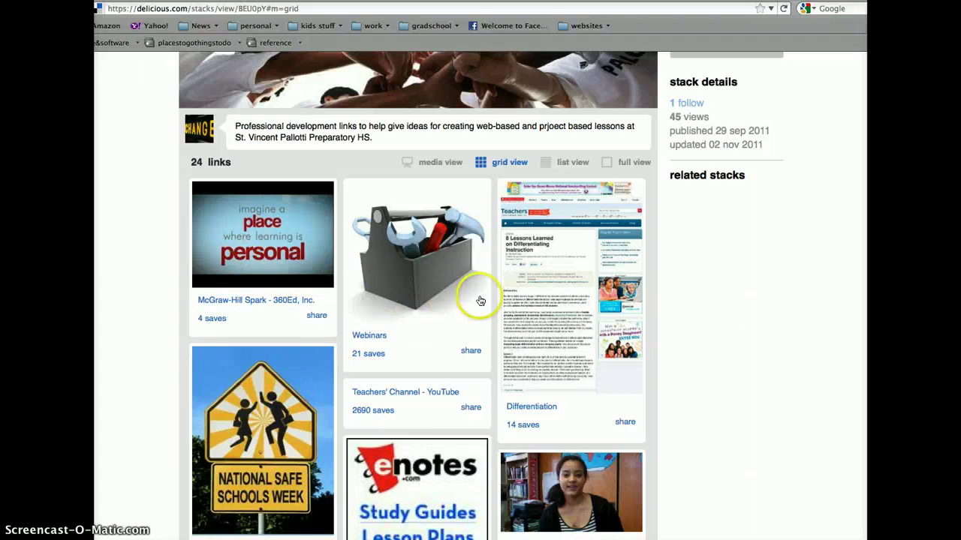
{"action": "scroll", "coordinate": [481, 301], "scroll_direction": "down", "scroll_amount": 11}
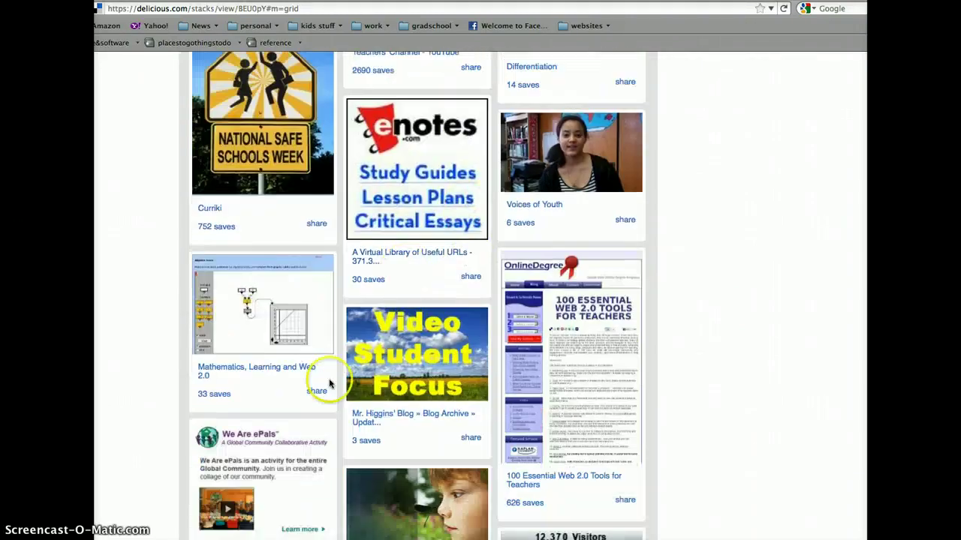
{"action": "scroll", "coordinate": [579, 421], "scroll_direction": "down", "scroll_amount": 7}
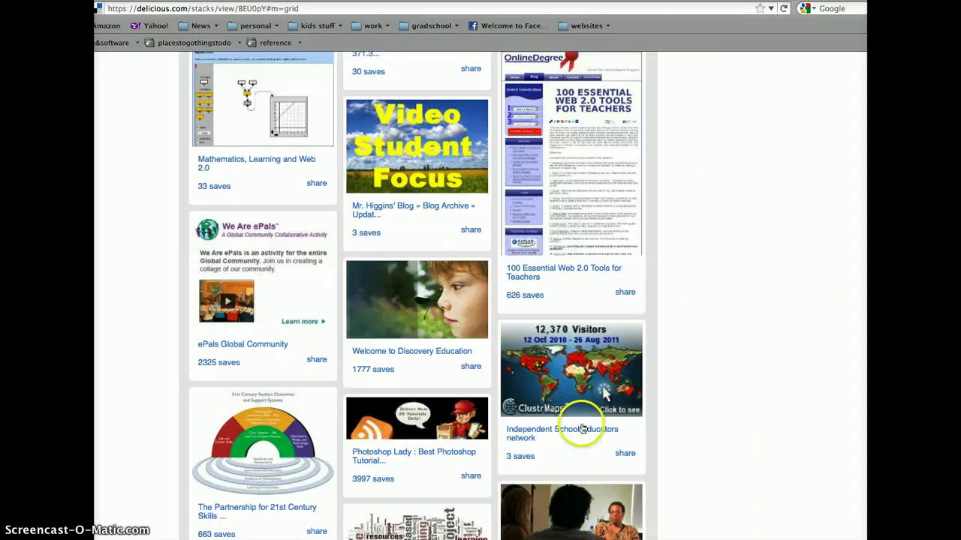
{"action": "scroll", "coordinate": [583, 430], "scroll_direction": "down", "scroll_amount": 4}
{"action": "scroll", "coordinate": [593, 353], "scroll_direction": "down", "scroll_amount": 2}
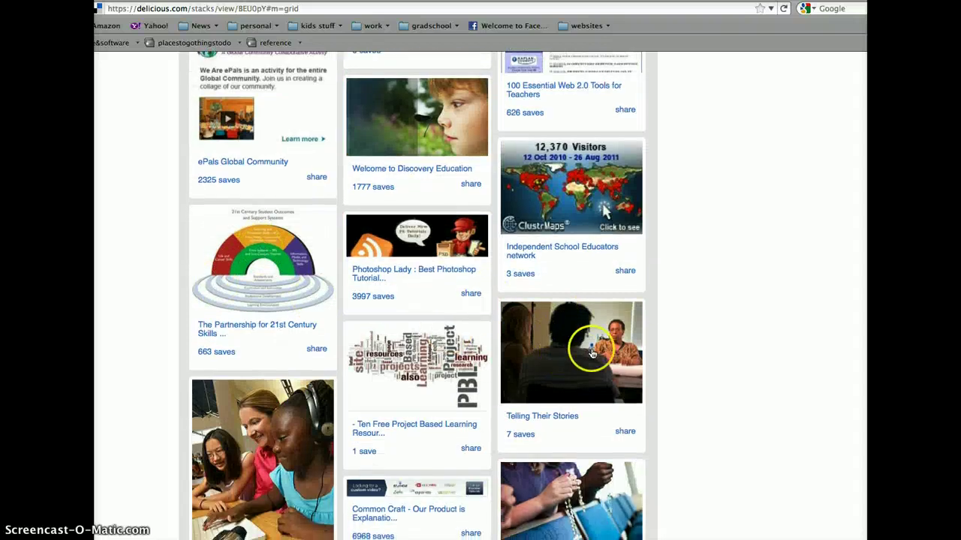
{"action": "scroll", "coordinate": [651, 370], "scroll_direction": "down", "scroll_amount": 5}
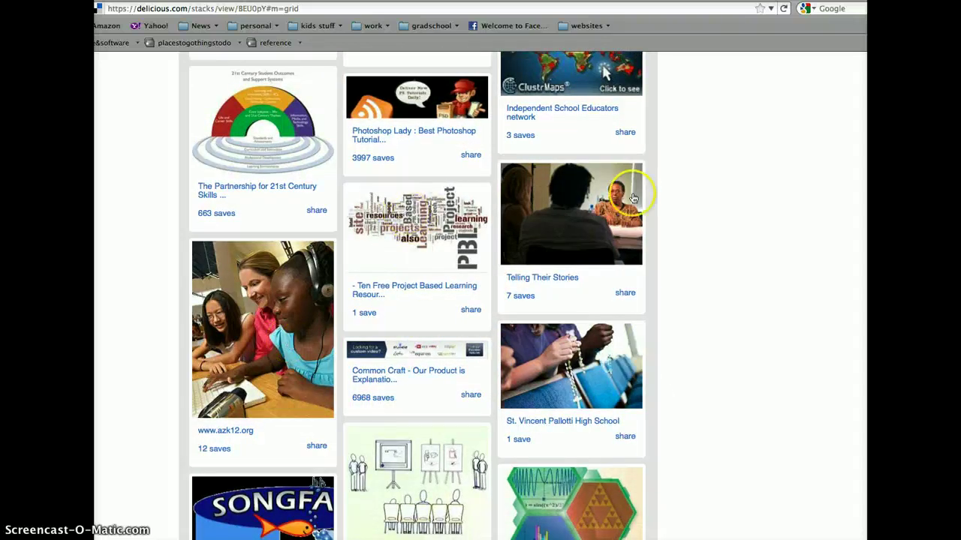
{"action": "scroll", "coordinate": [774, 220], "scroll_direction": "up", "scroll_amount": 12}
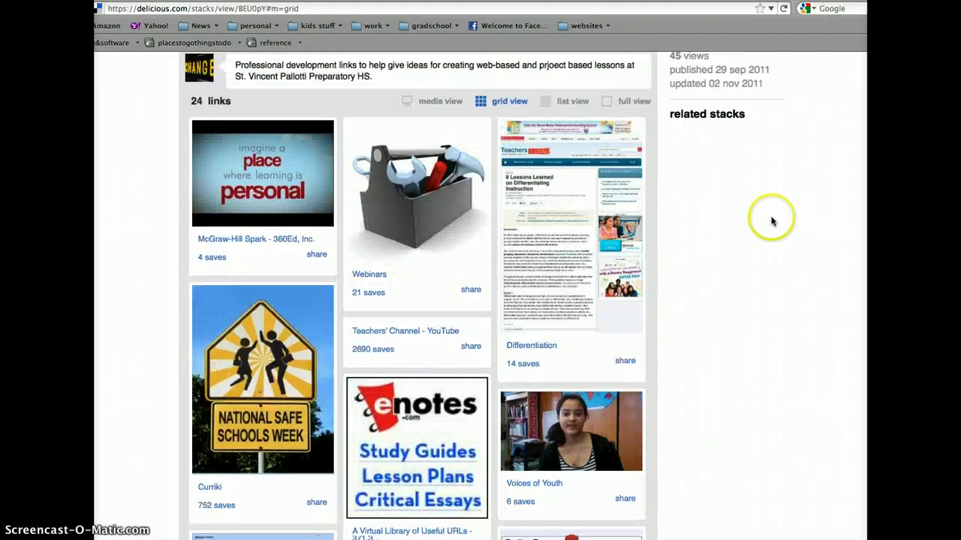
{"action": "scroll", "coordinate": [772, 220], "scroll_direction": "up", "scroll_amount": 3}
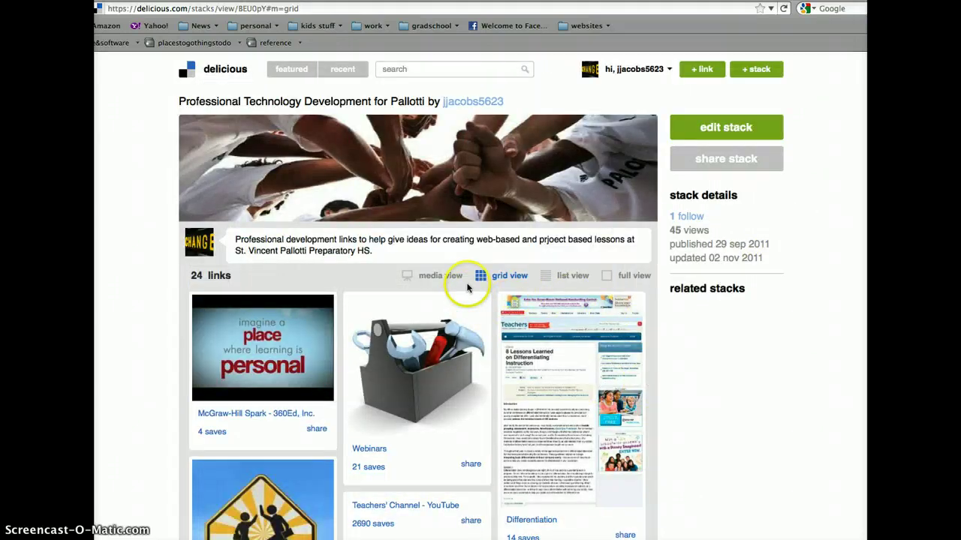
Step: Edit the Pallotti stack, cancel adding a new link, and save & view it
{"action": "left_click", "coordinate": [721, 129]}
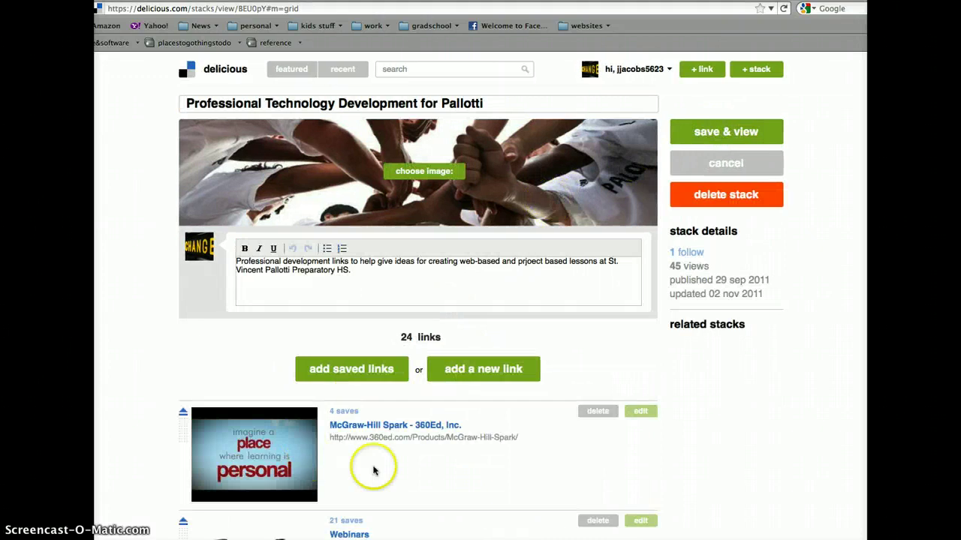
{"action": "left_click", "coordinate": [471, 370]}
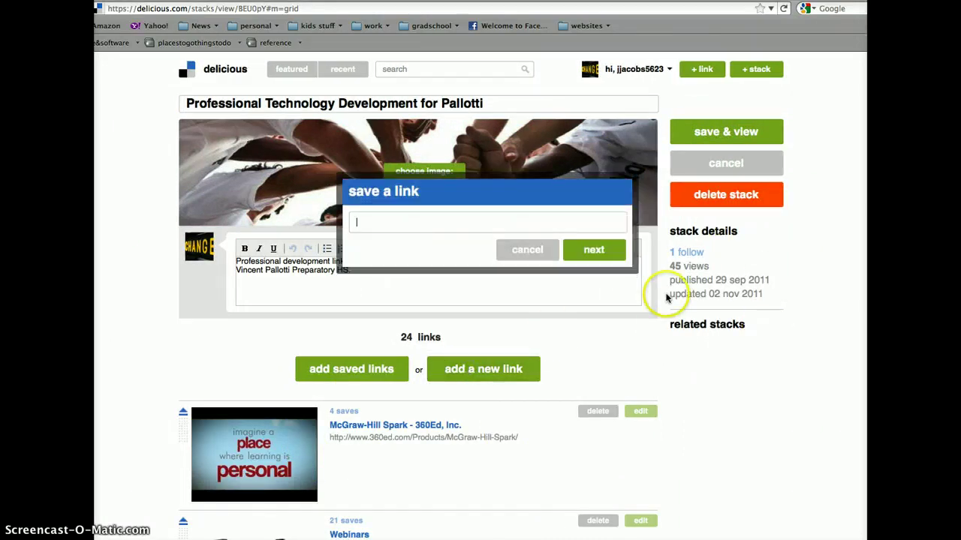
{"action": "left_click", "coordinate": [523, 252]}
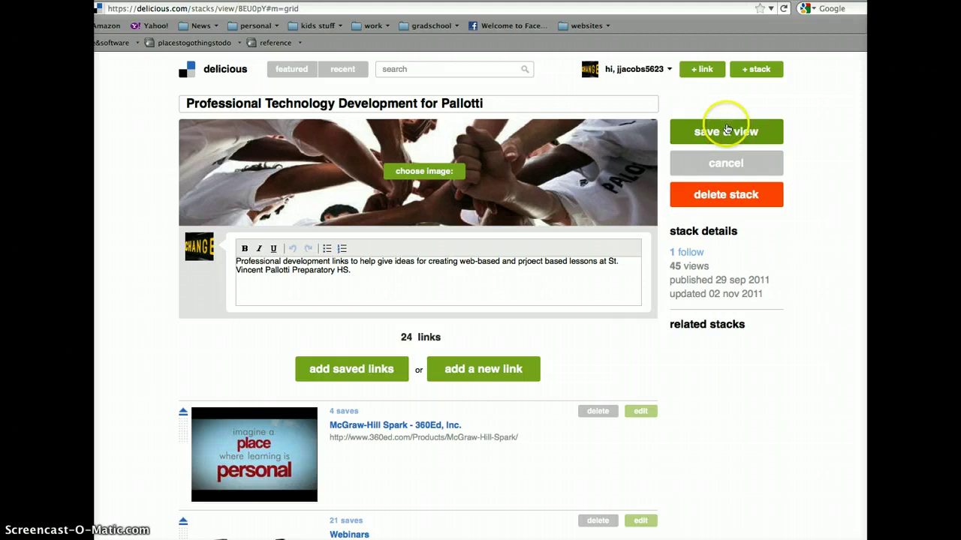
{"action": "left_click", "coordinate": [714, 129]}
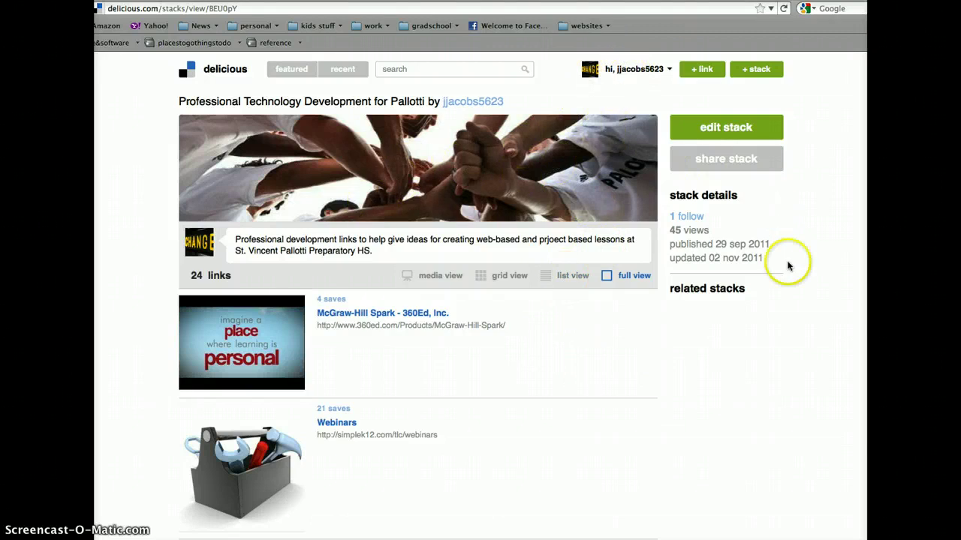
Step: Lay out the Pallotti stack's 24 links as grid tiles and scroll through them
{"action": "left_click", "coordinate": [499, 278]}
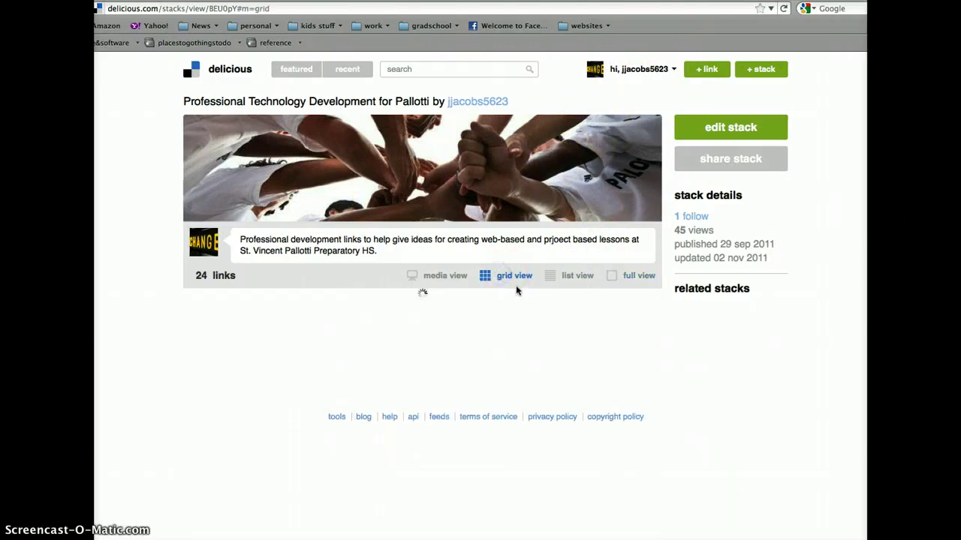
{"action": "scroll", "coordinate": [754, 361], "scroll_direction": "down", "scroll_amount": 3}
{"action": "scroll", "coordinate": [754, 359], "scroll_direction": "down", "scroll_amount": 5}
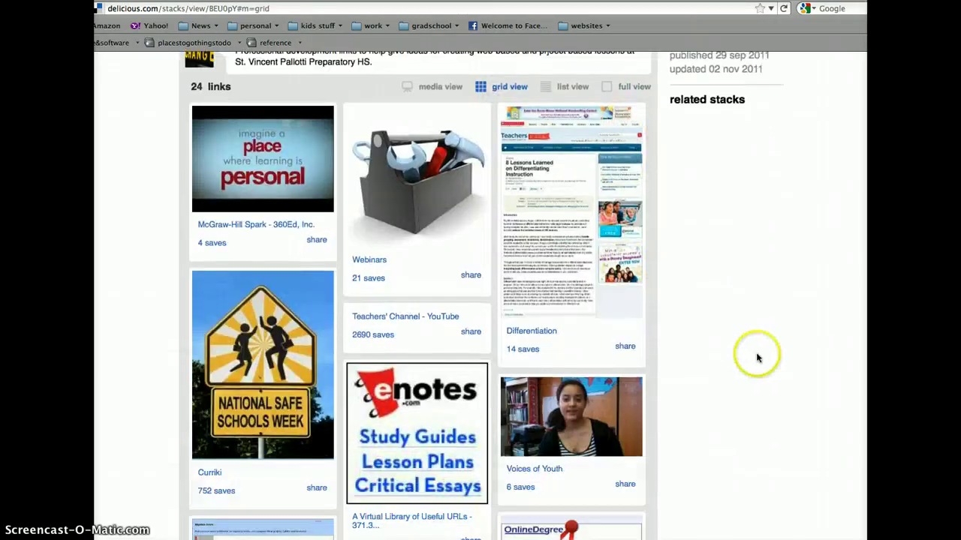
{"action": "scroll", "coordinate": [754, 356], "scroll_direction": "up", "scroll_amount": 8}
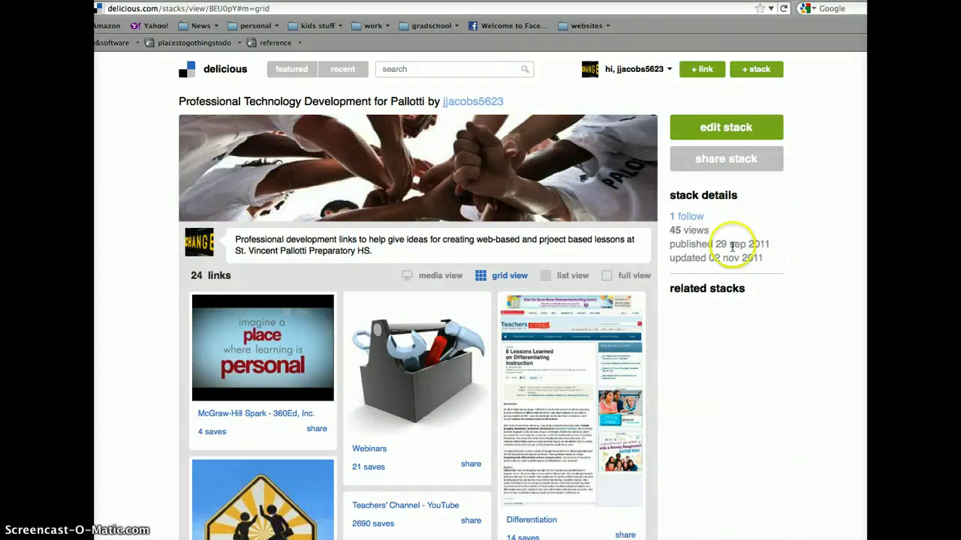